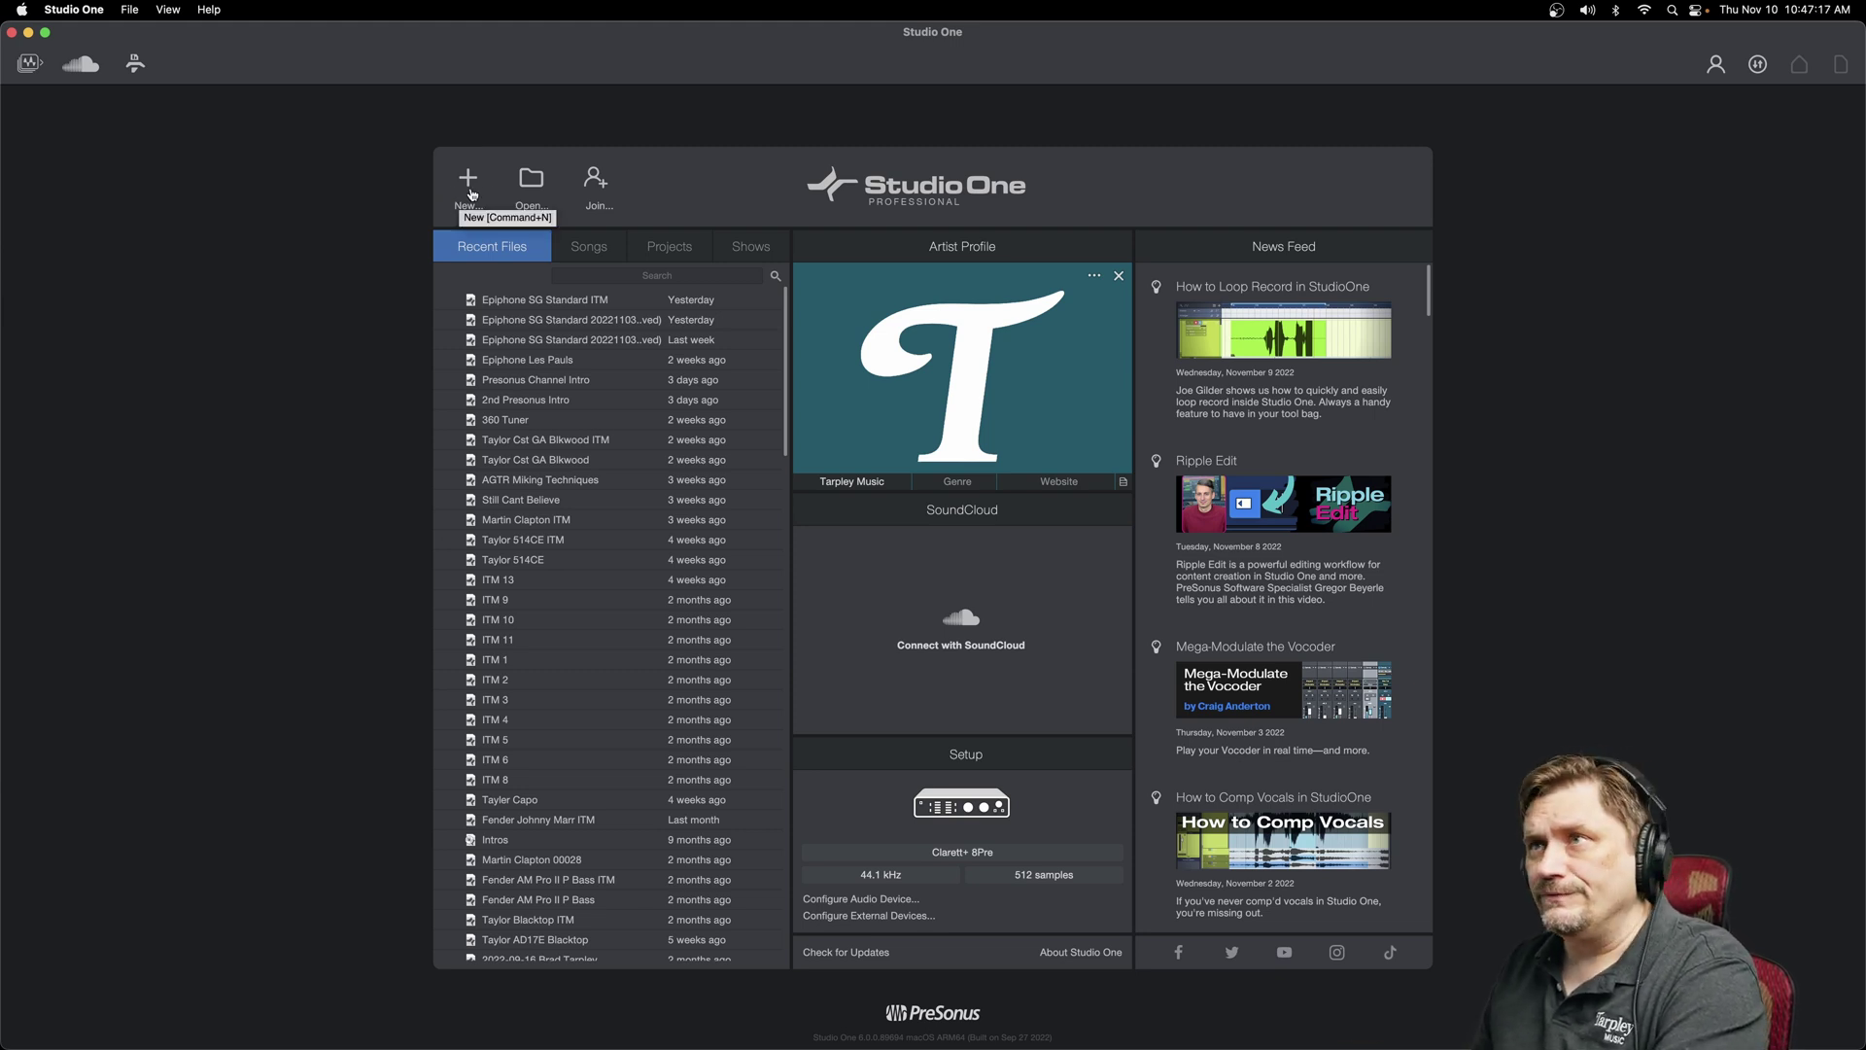
click(468, 185)
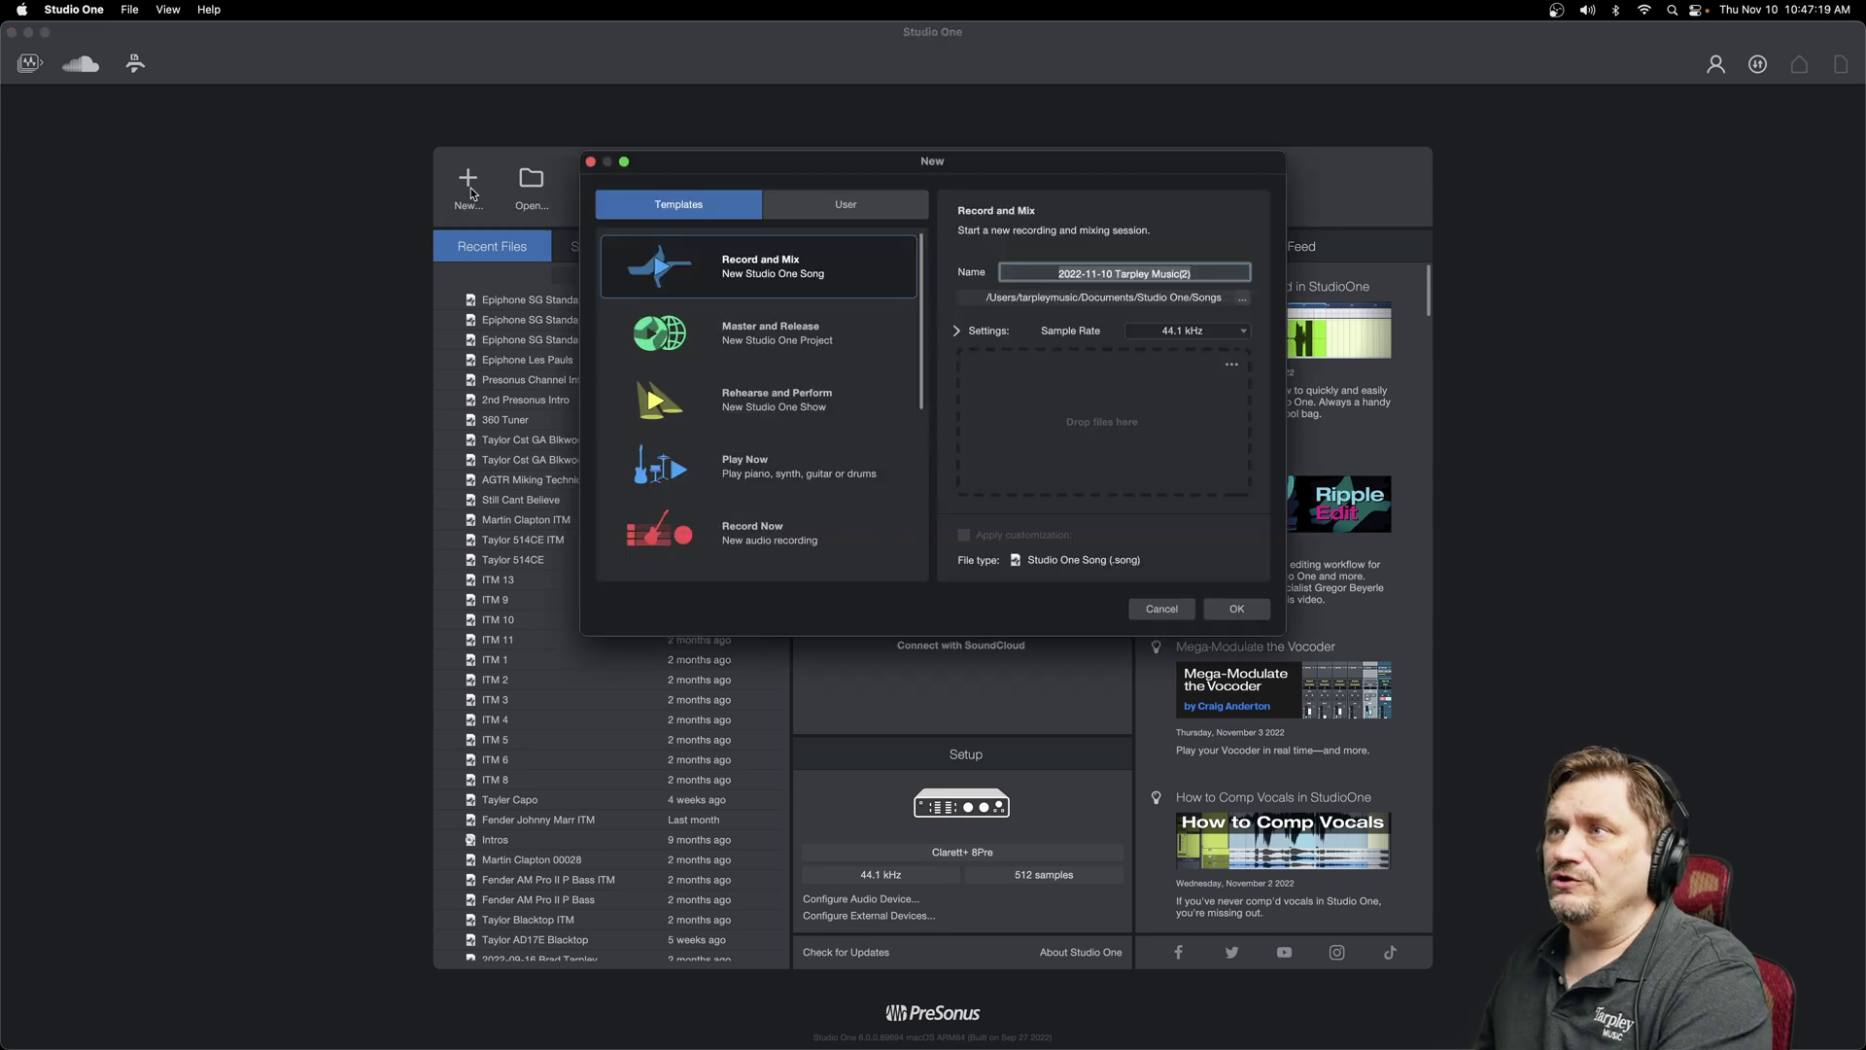
scroll(731, 478, down, 5)
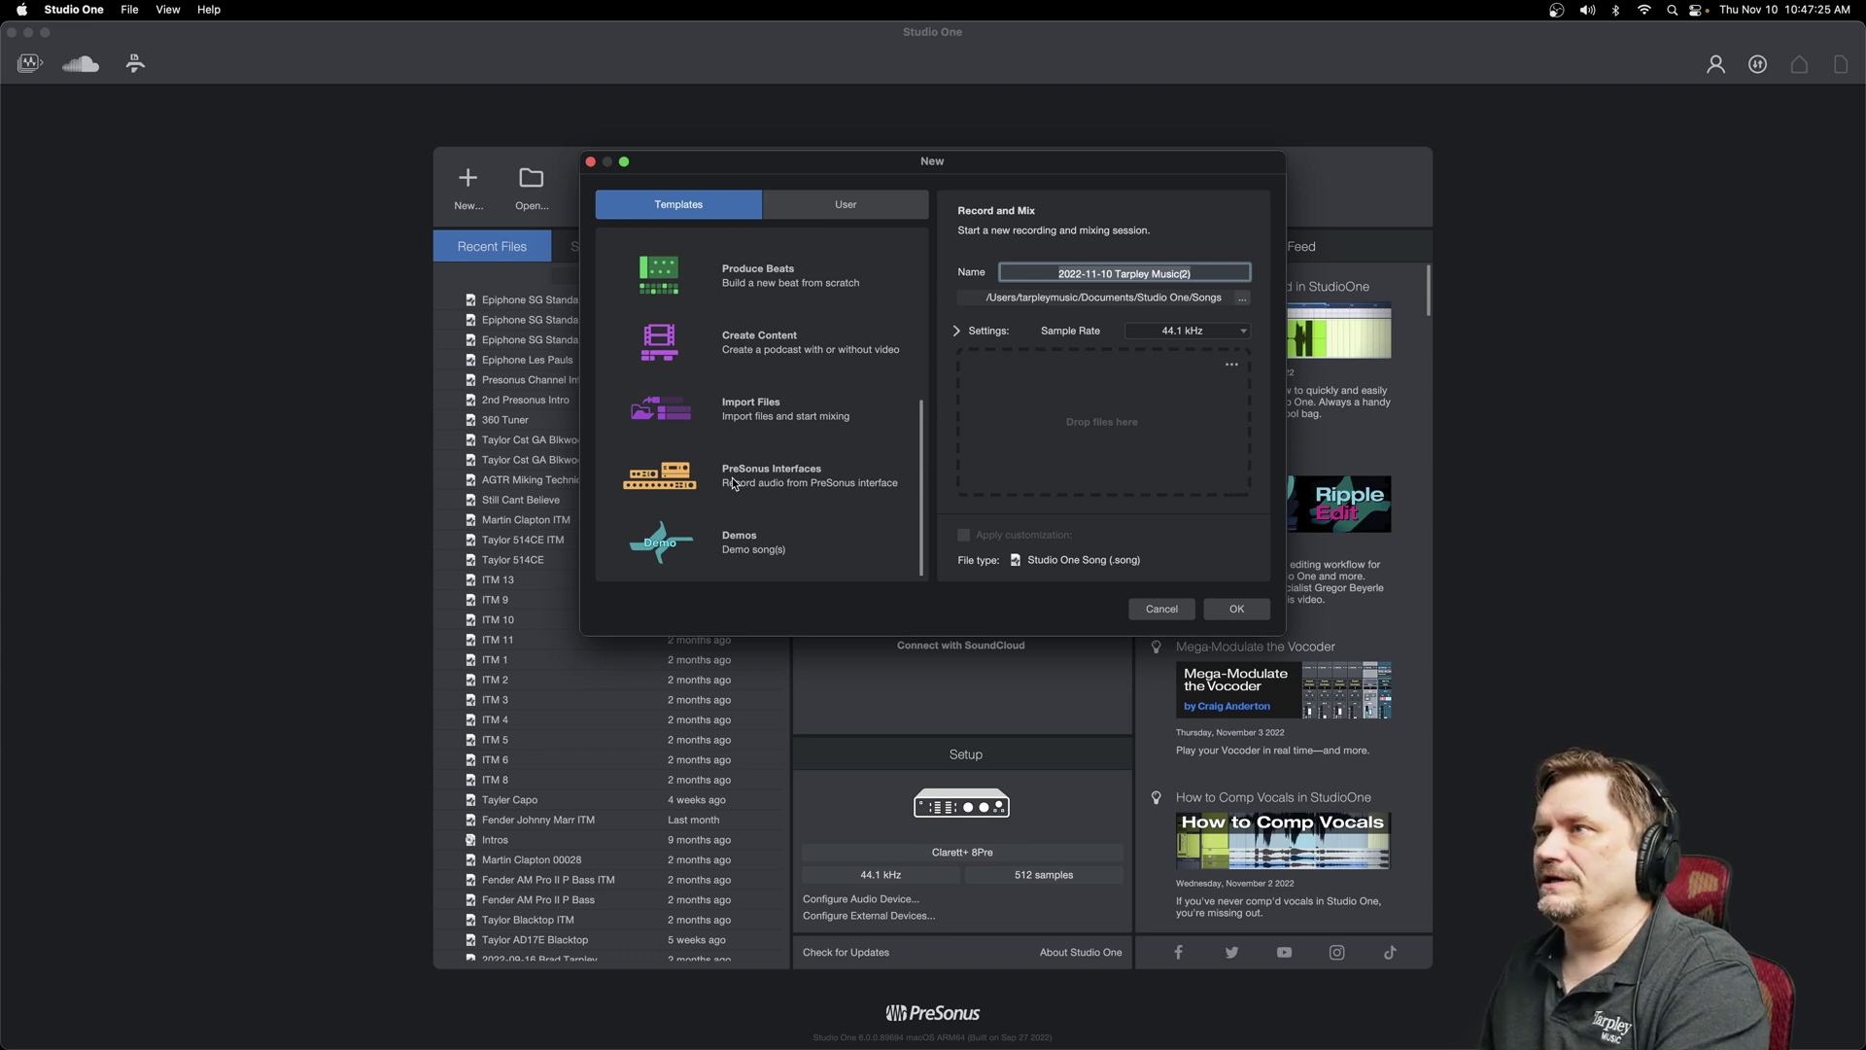
scroll(732, 481, up, 2)
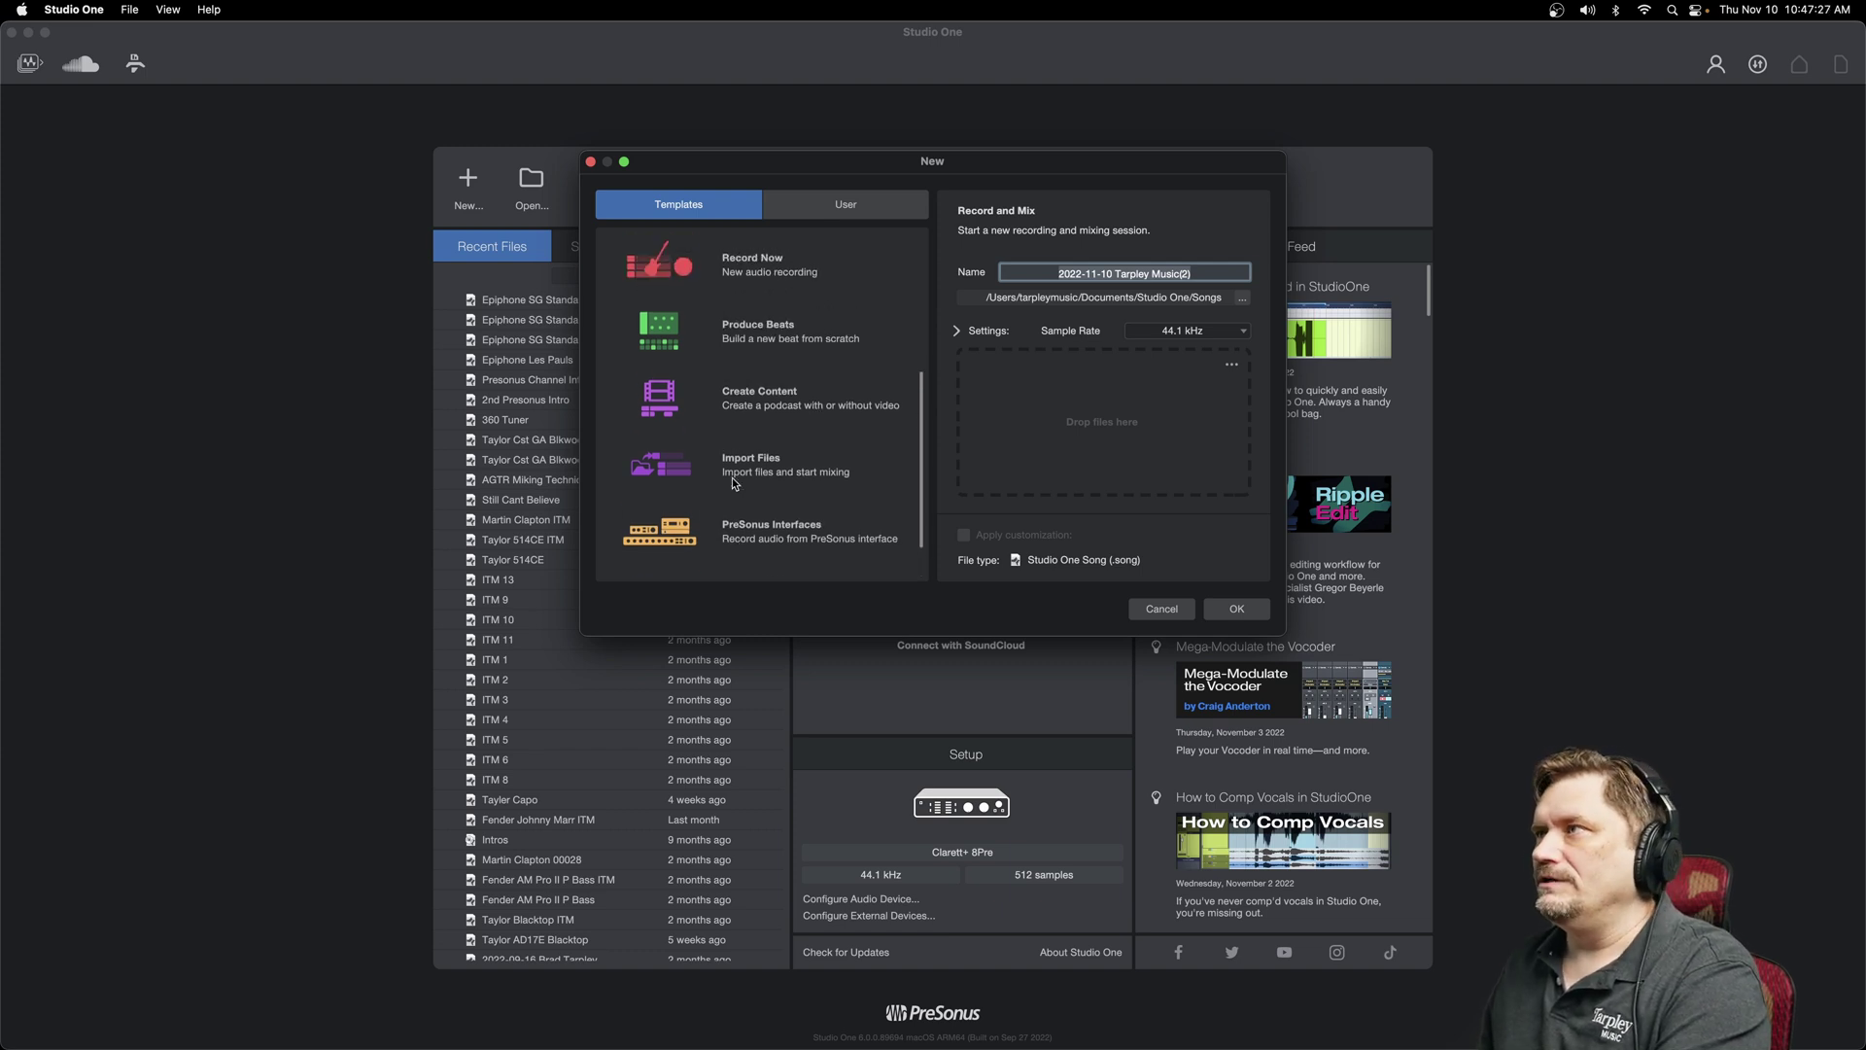
scroll(732, 484, up, 2)
scroll(732, 477, up, 7)
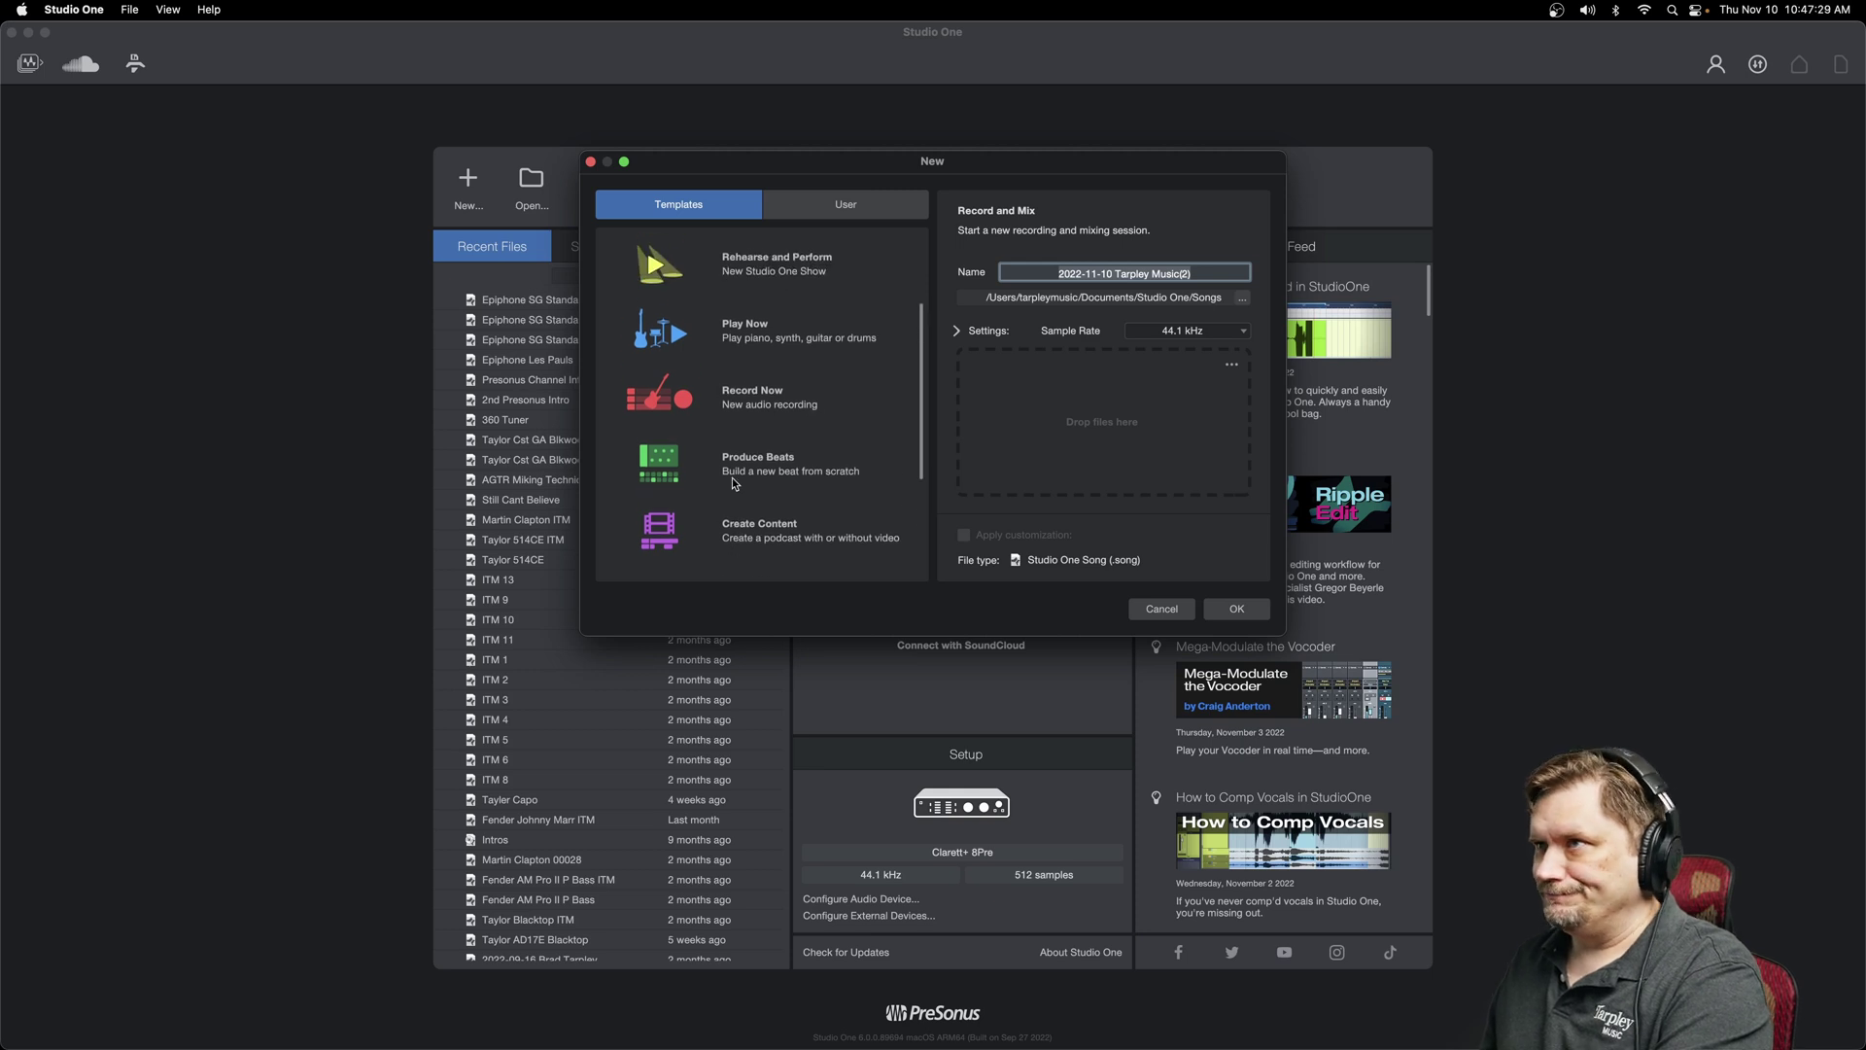
scroll(730, 463, down, 7)
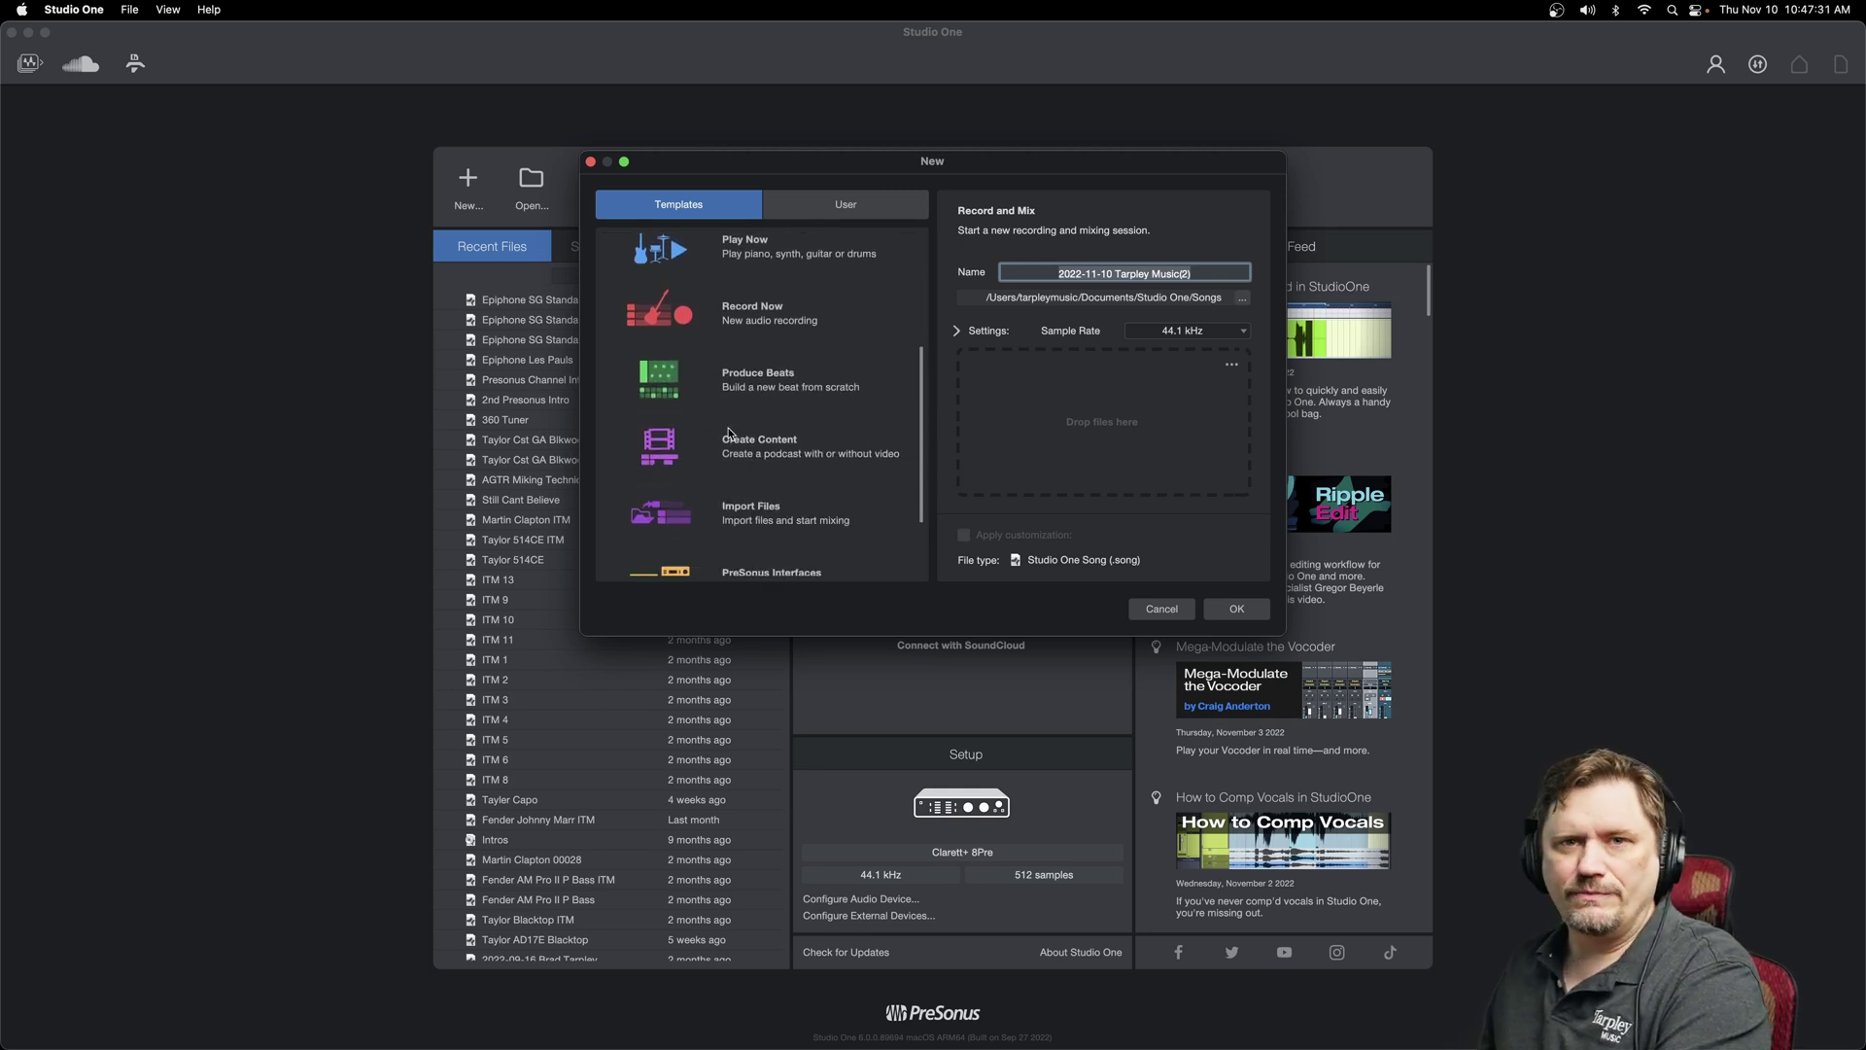
scroll(731, 442, up, 7)
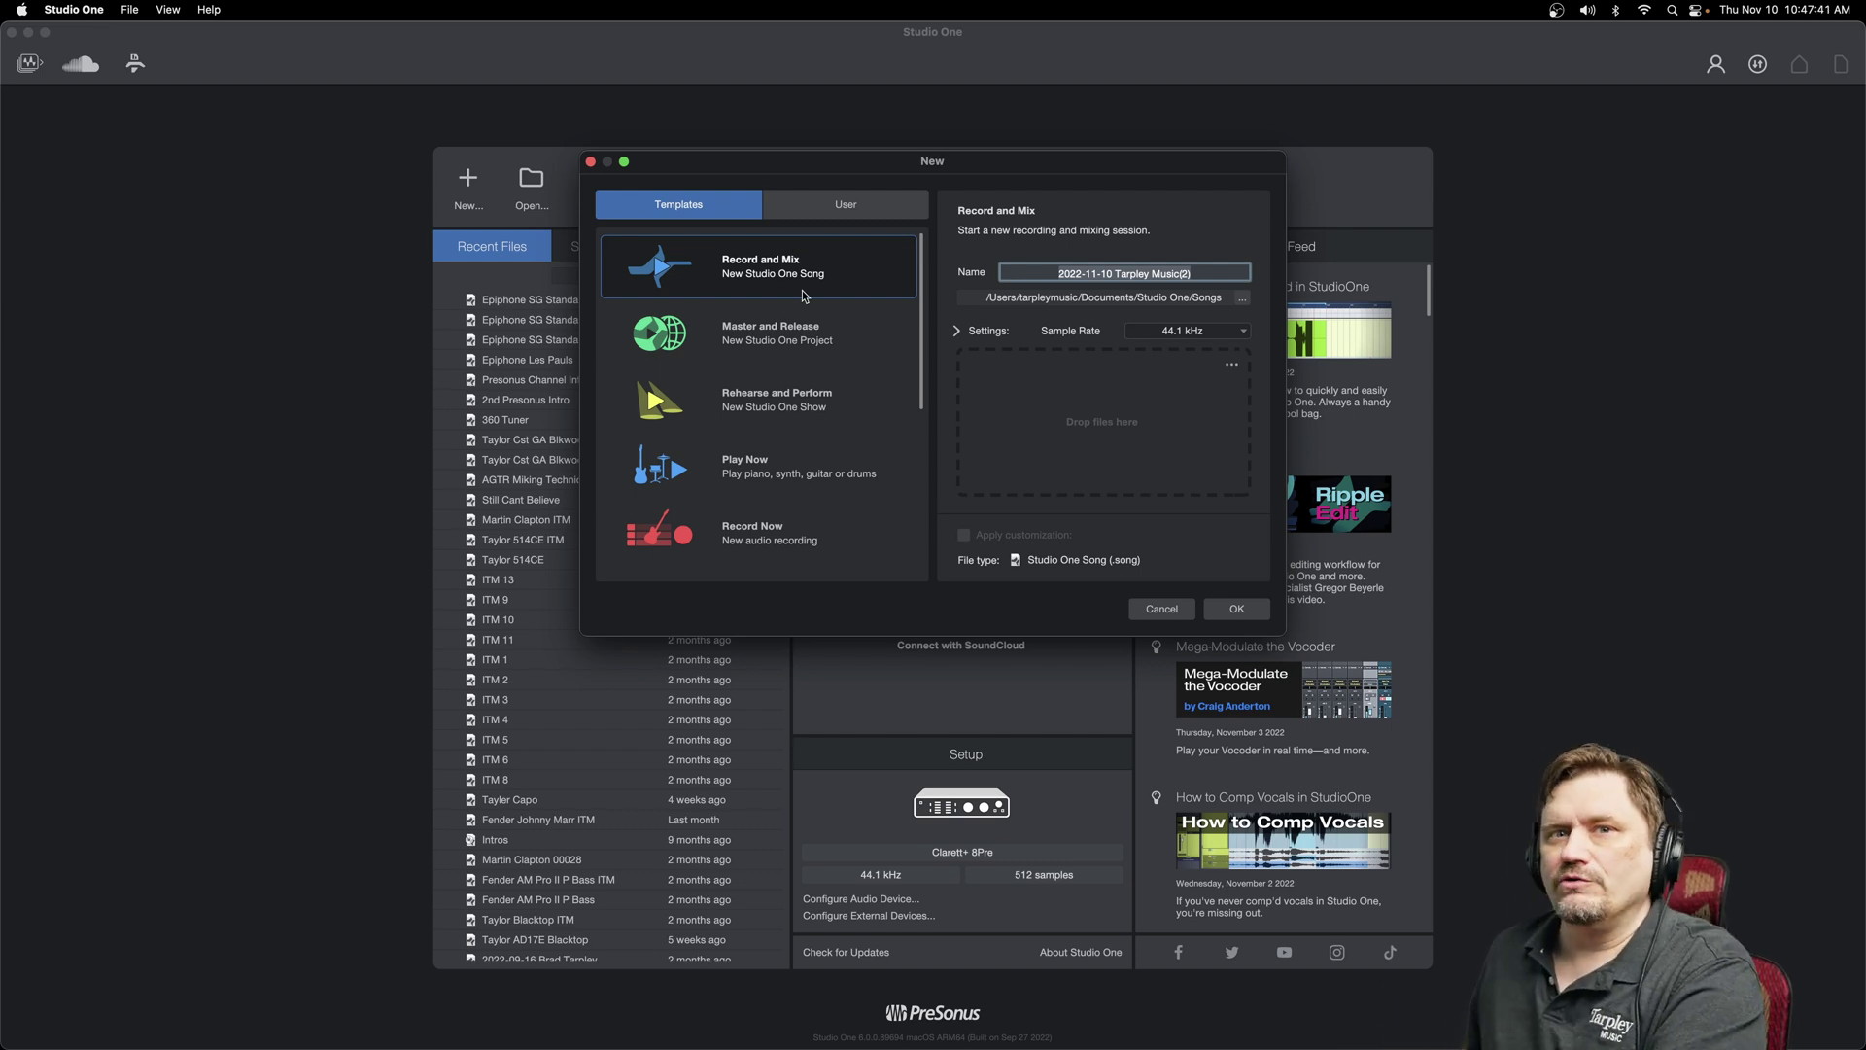
click(834, 210)
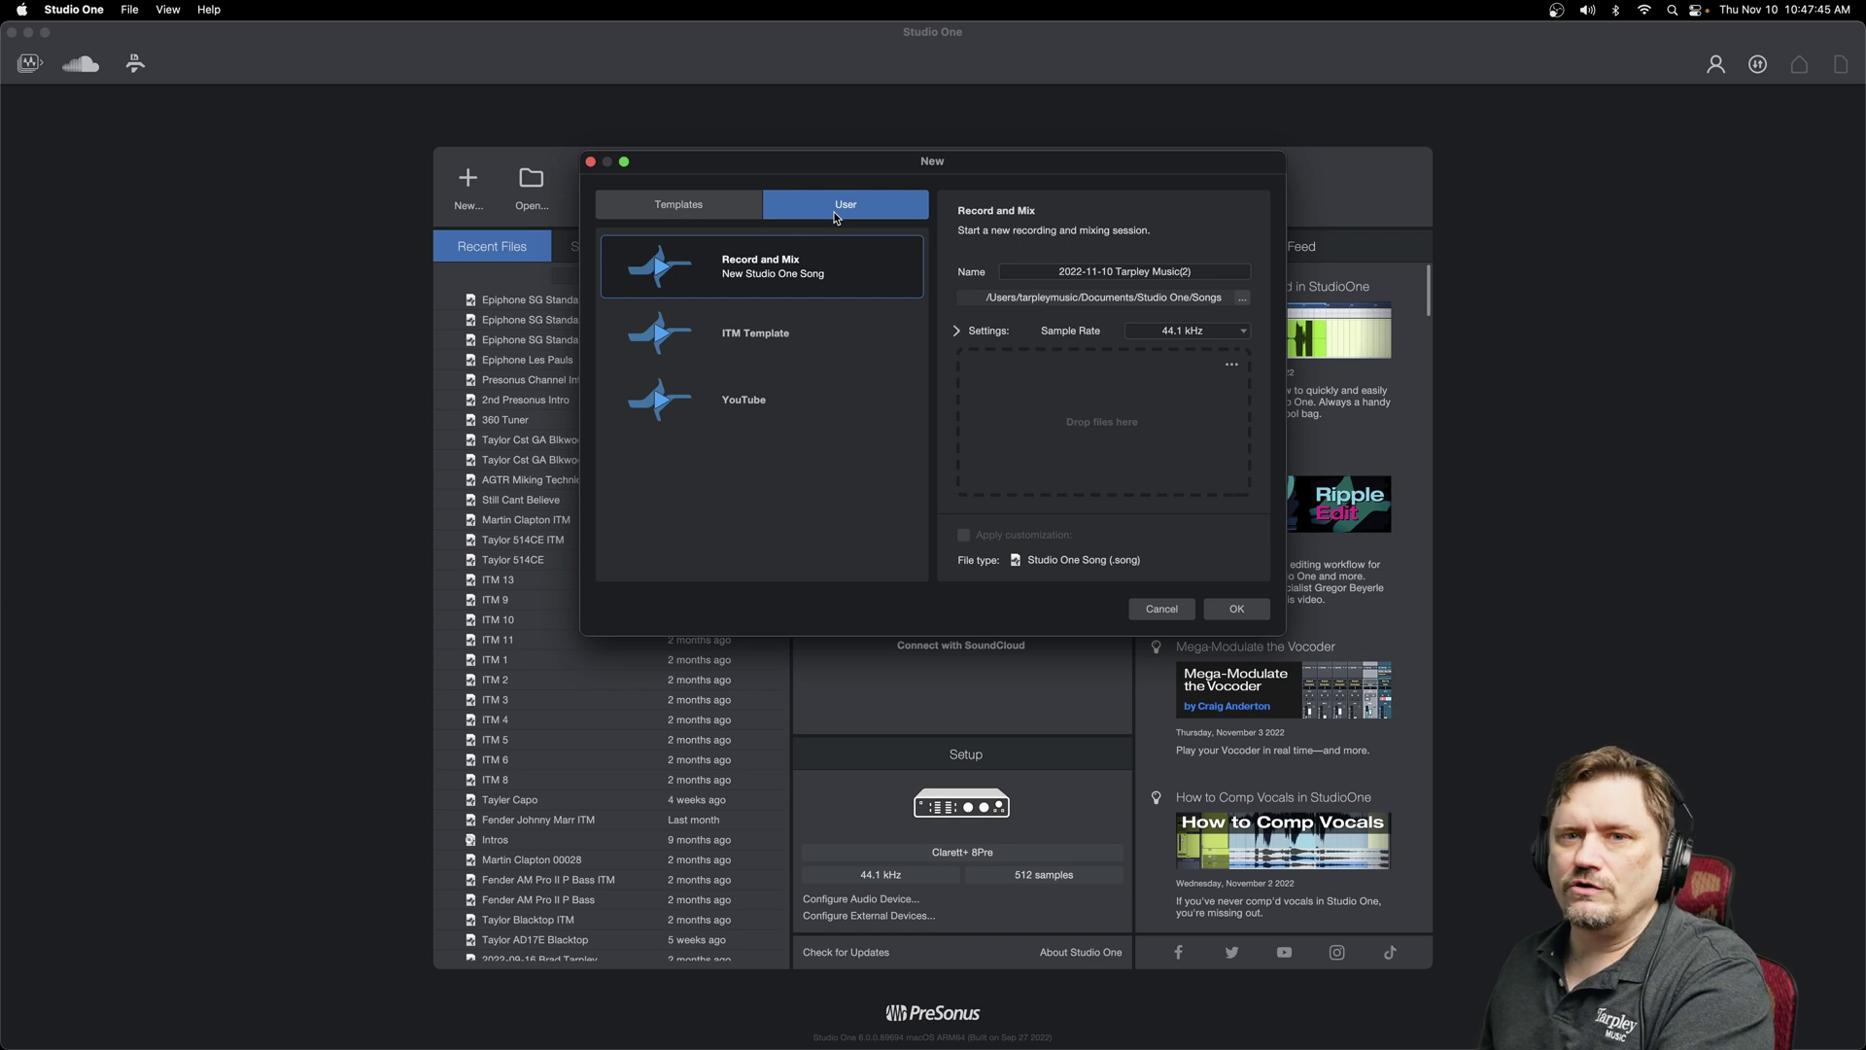
click(767, 332)
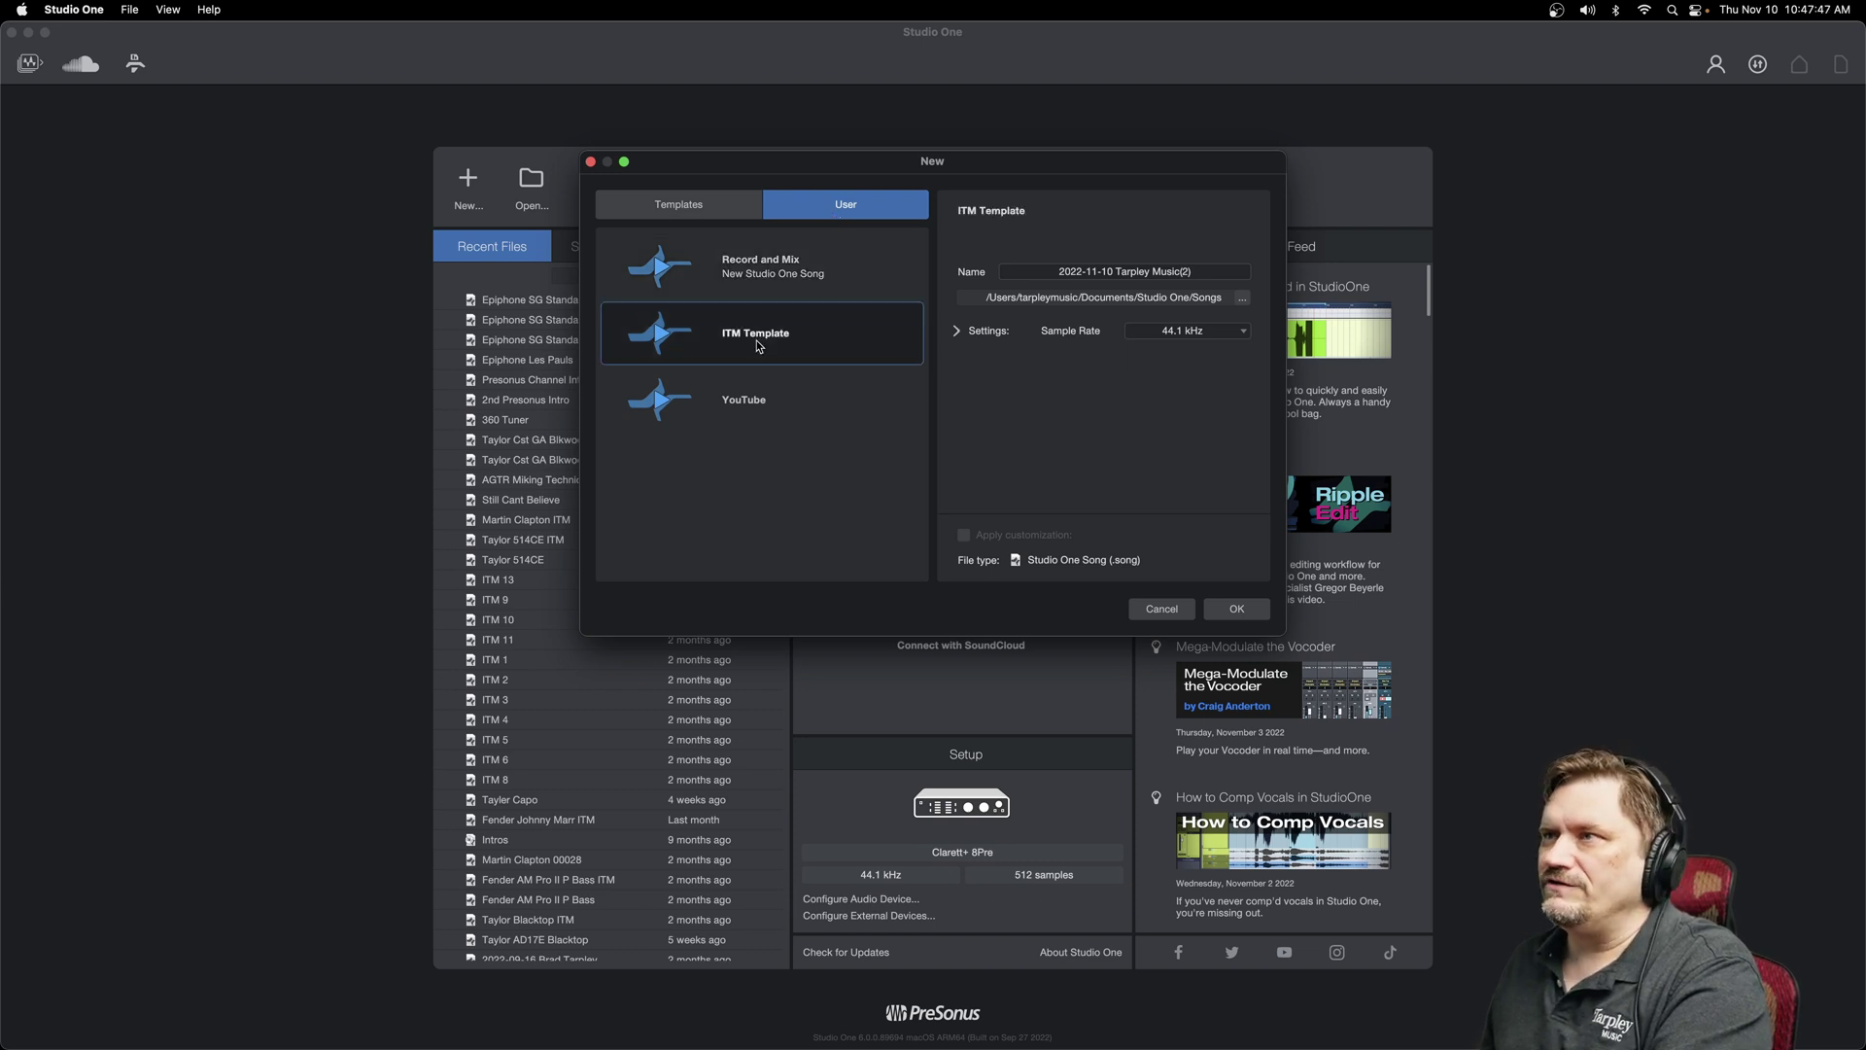
click(755, 403)
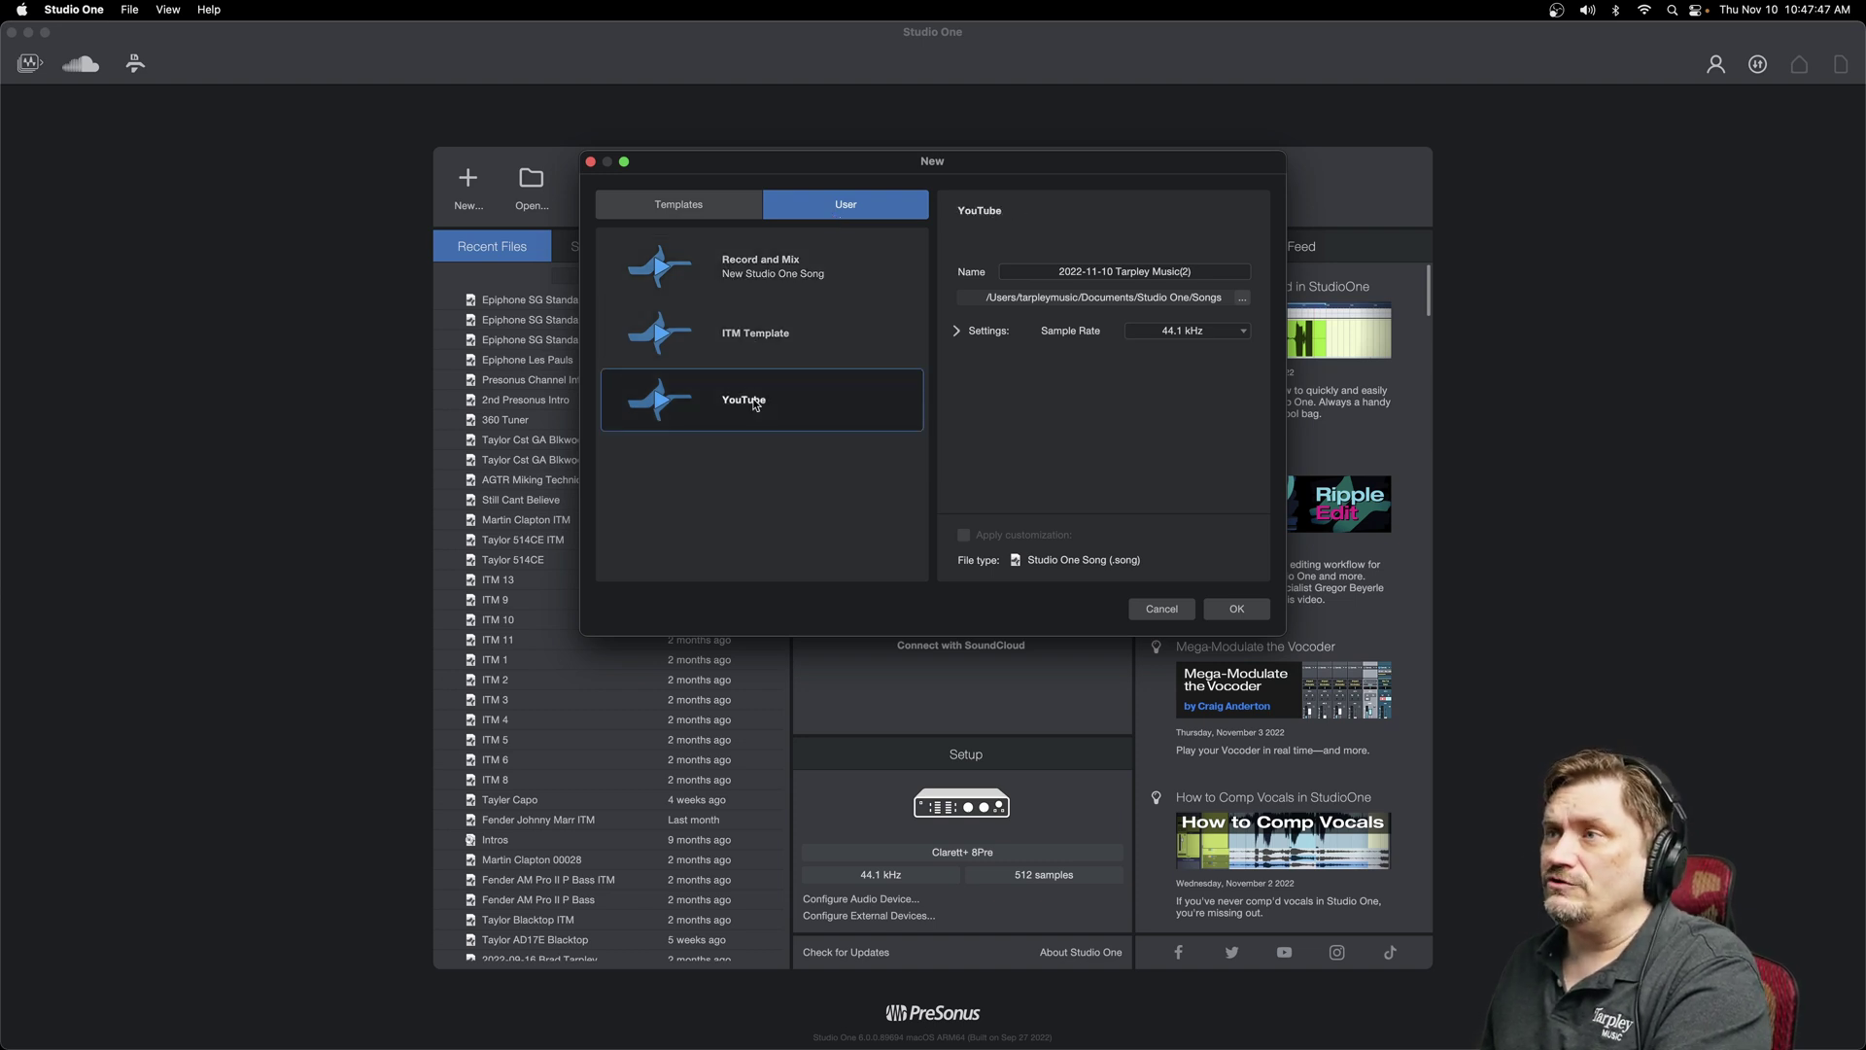
click(763, 338)
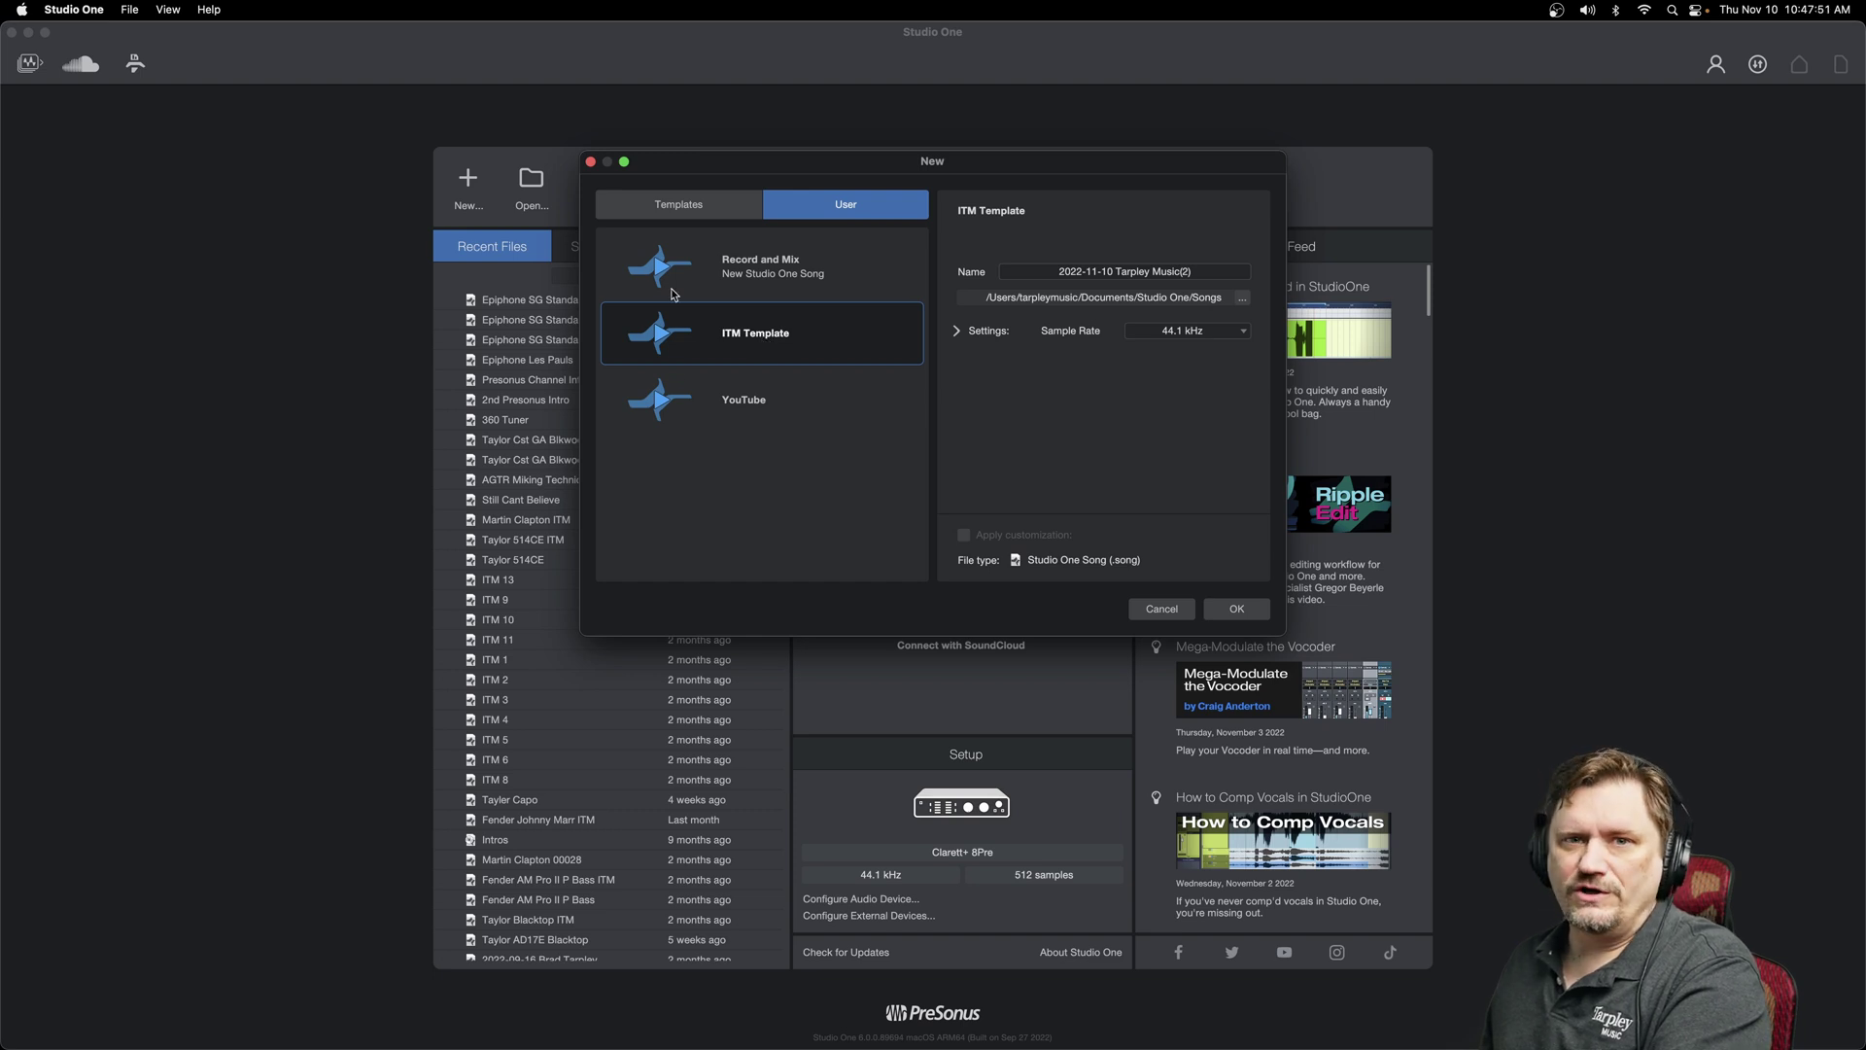
click(763, 402)
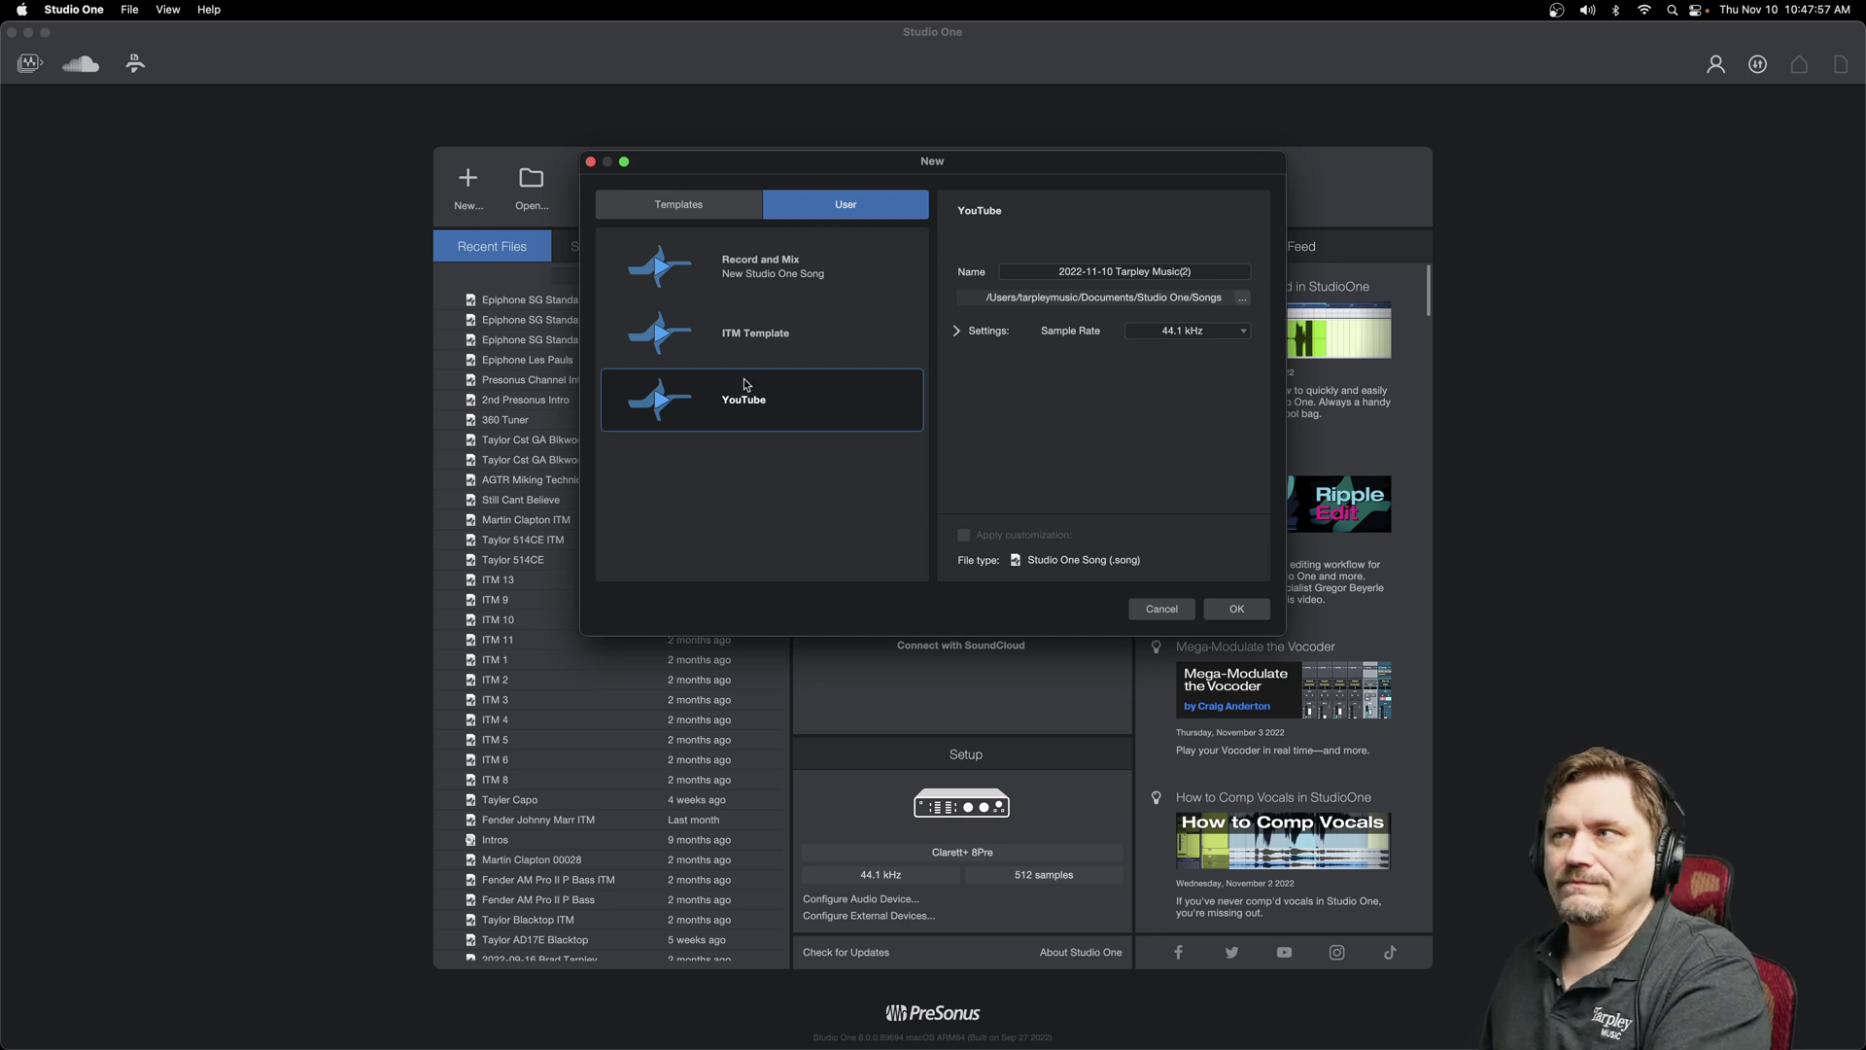
click(702, 208)
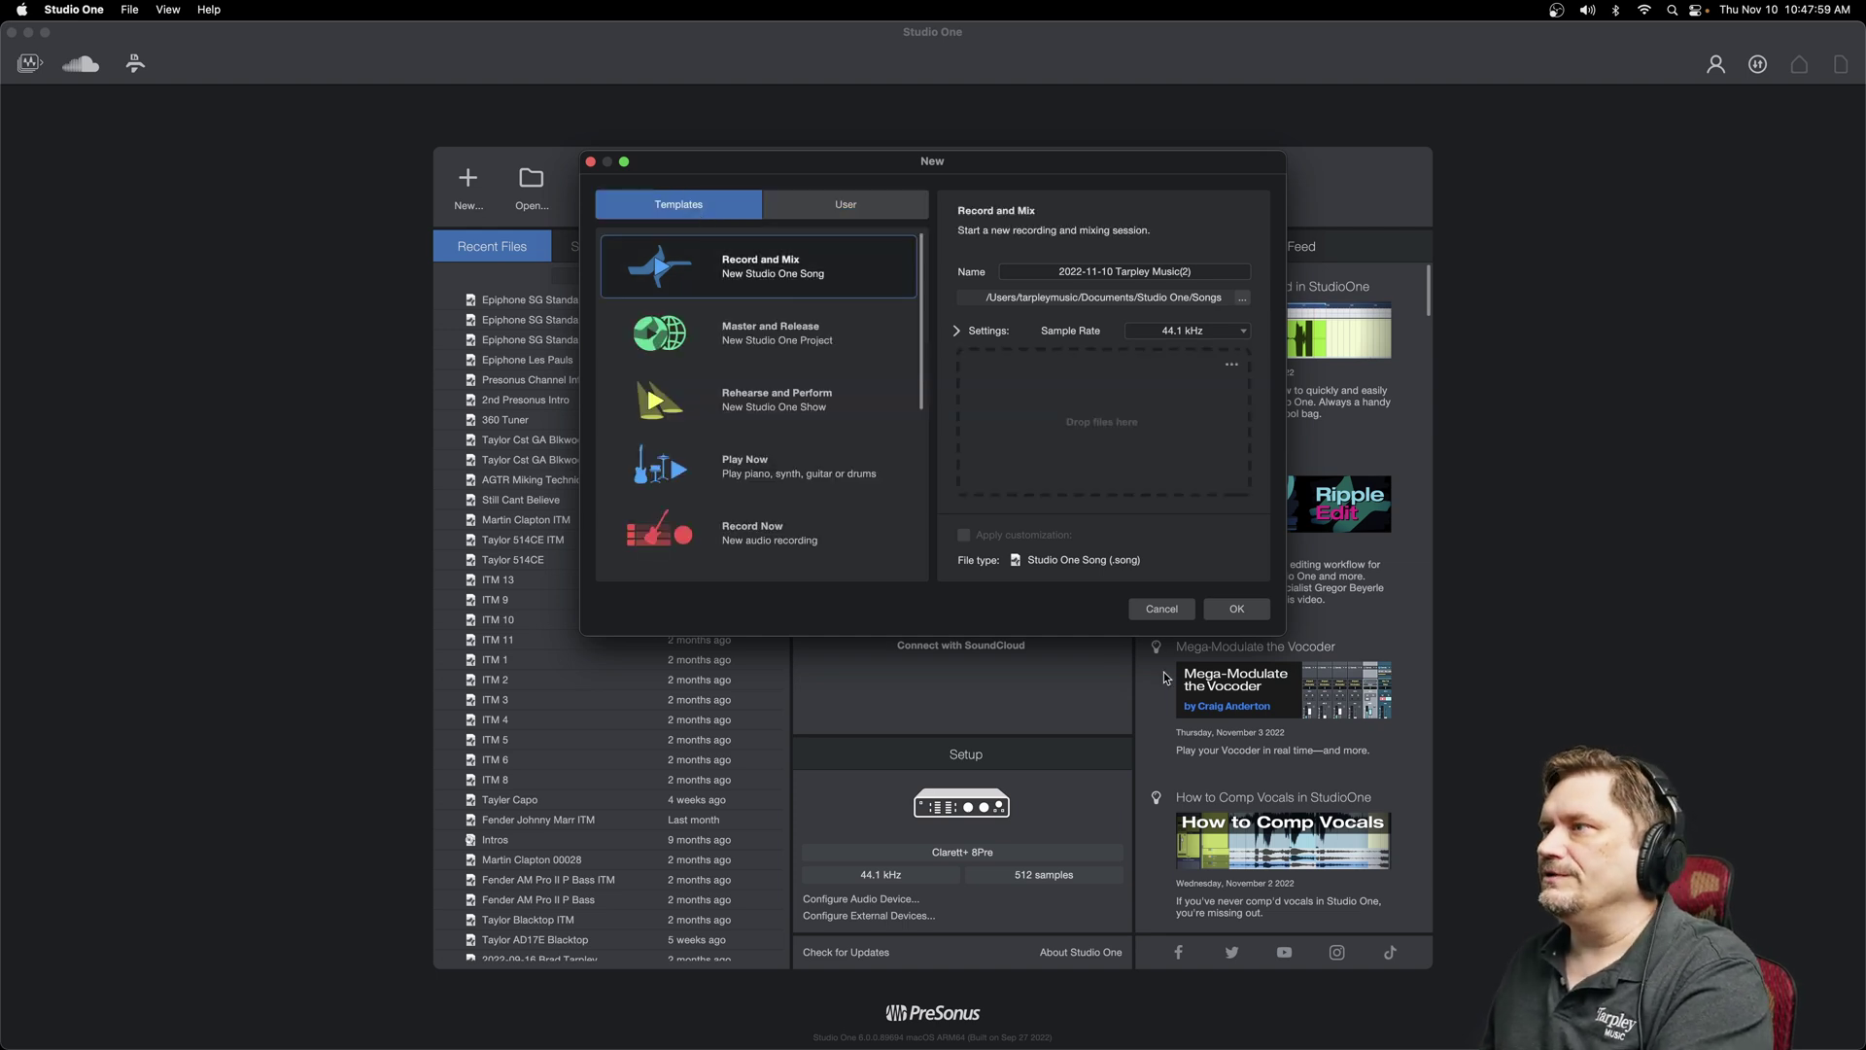
Cancel the New song dialog, then open and cancel the file browser to return to the start page
click(1162, 608)
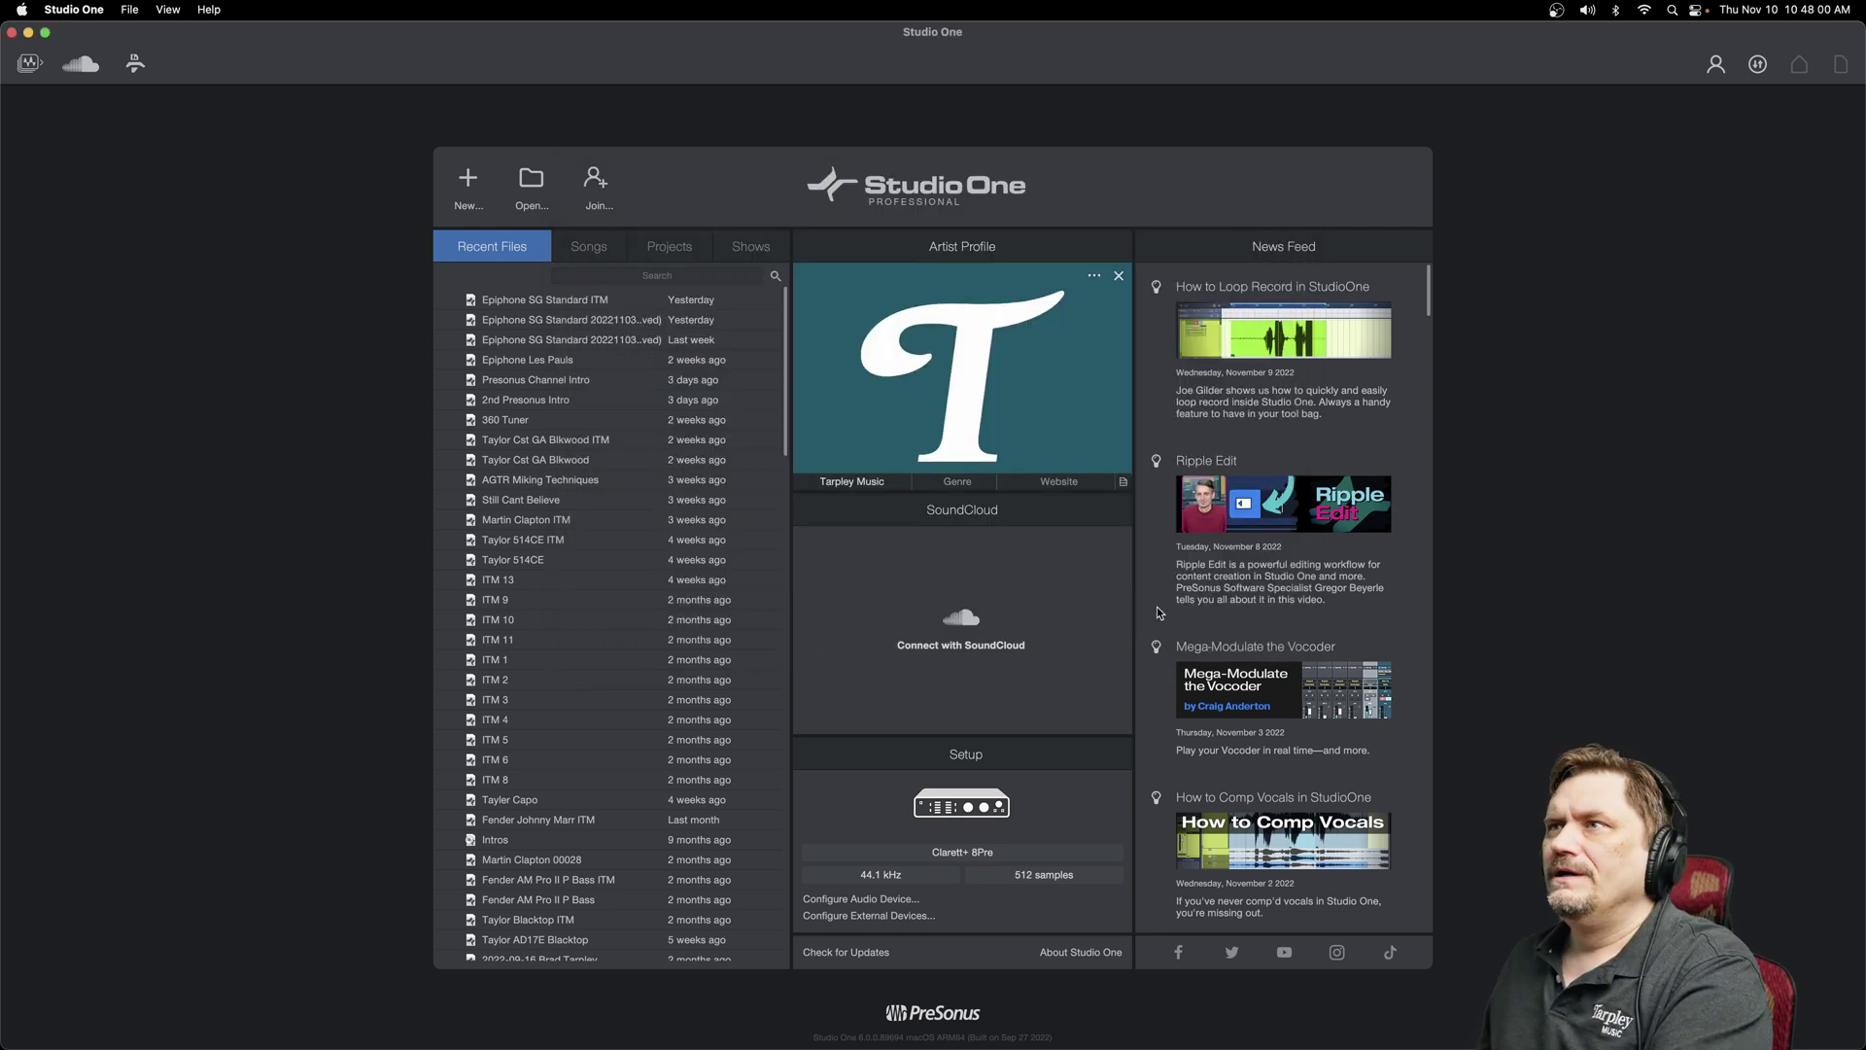
click(528, 191)
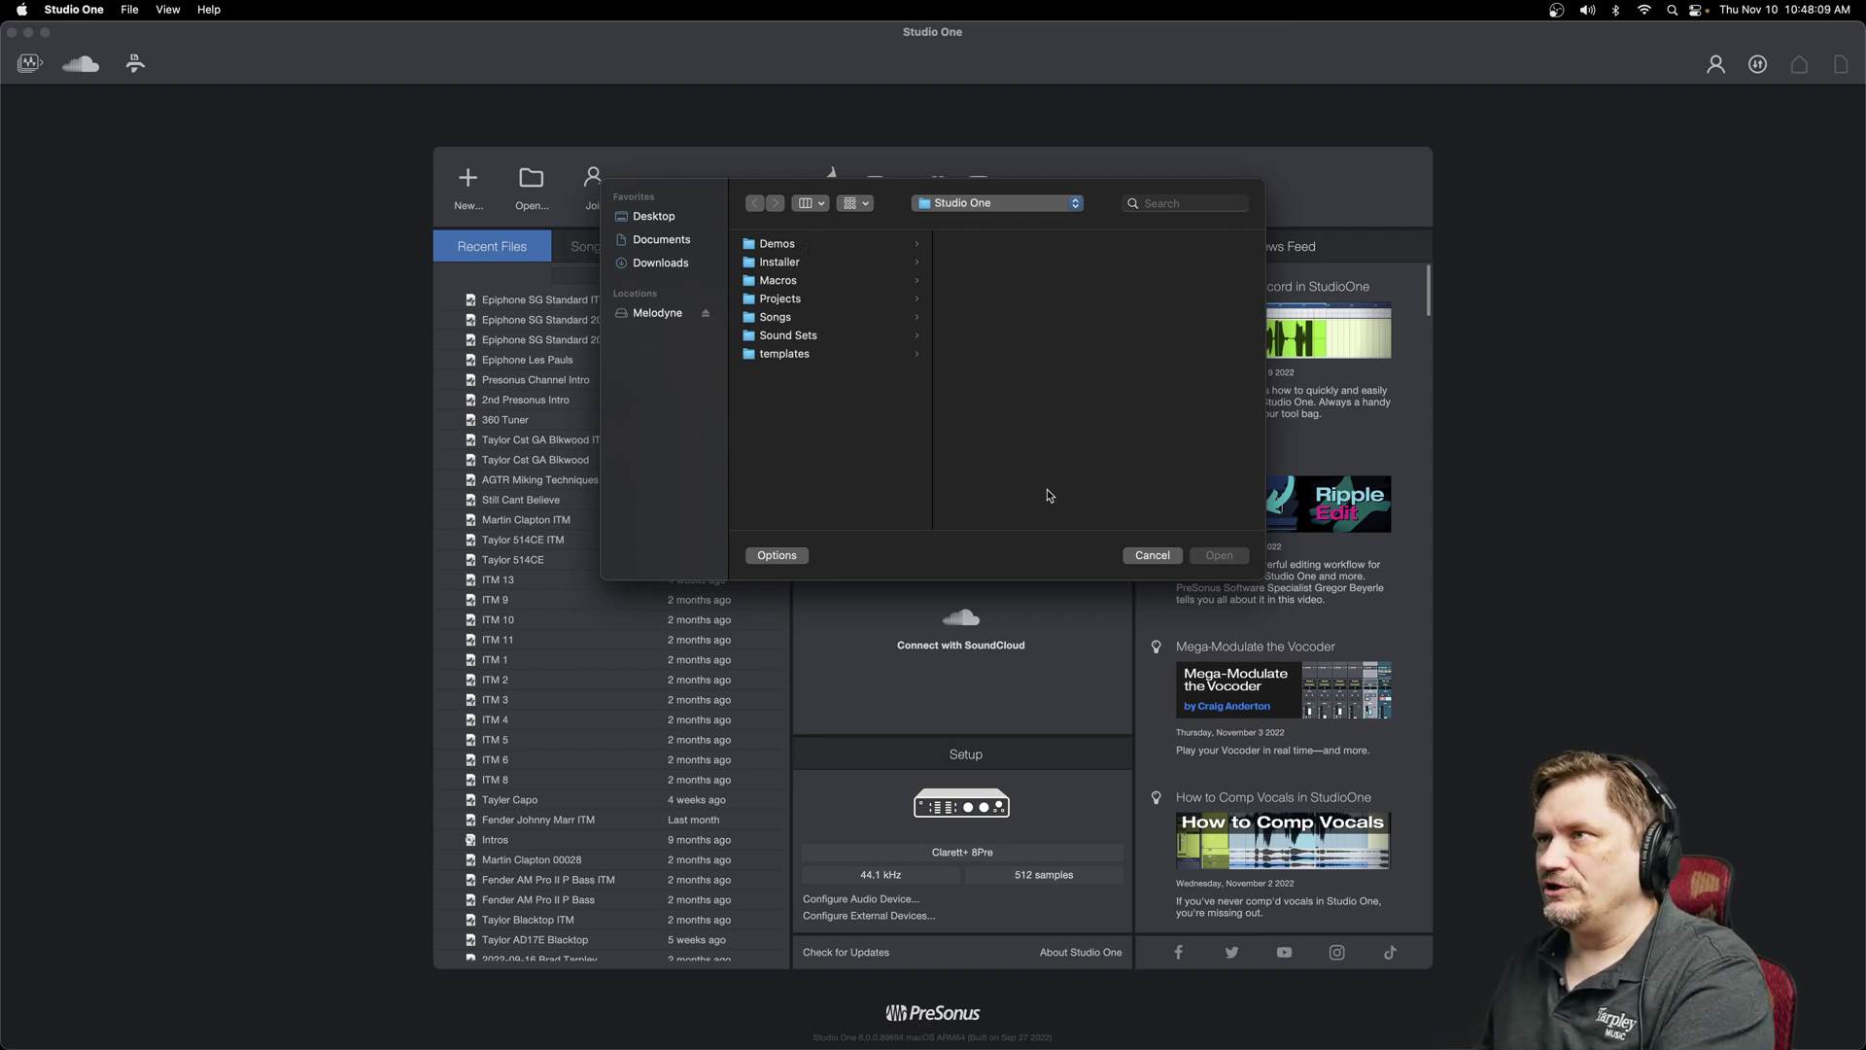
click(1143, 557)
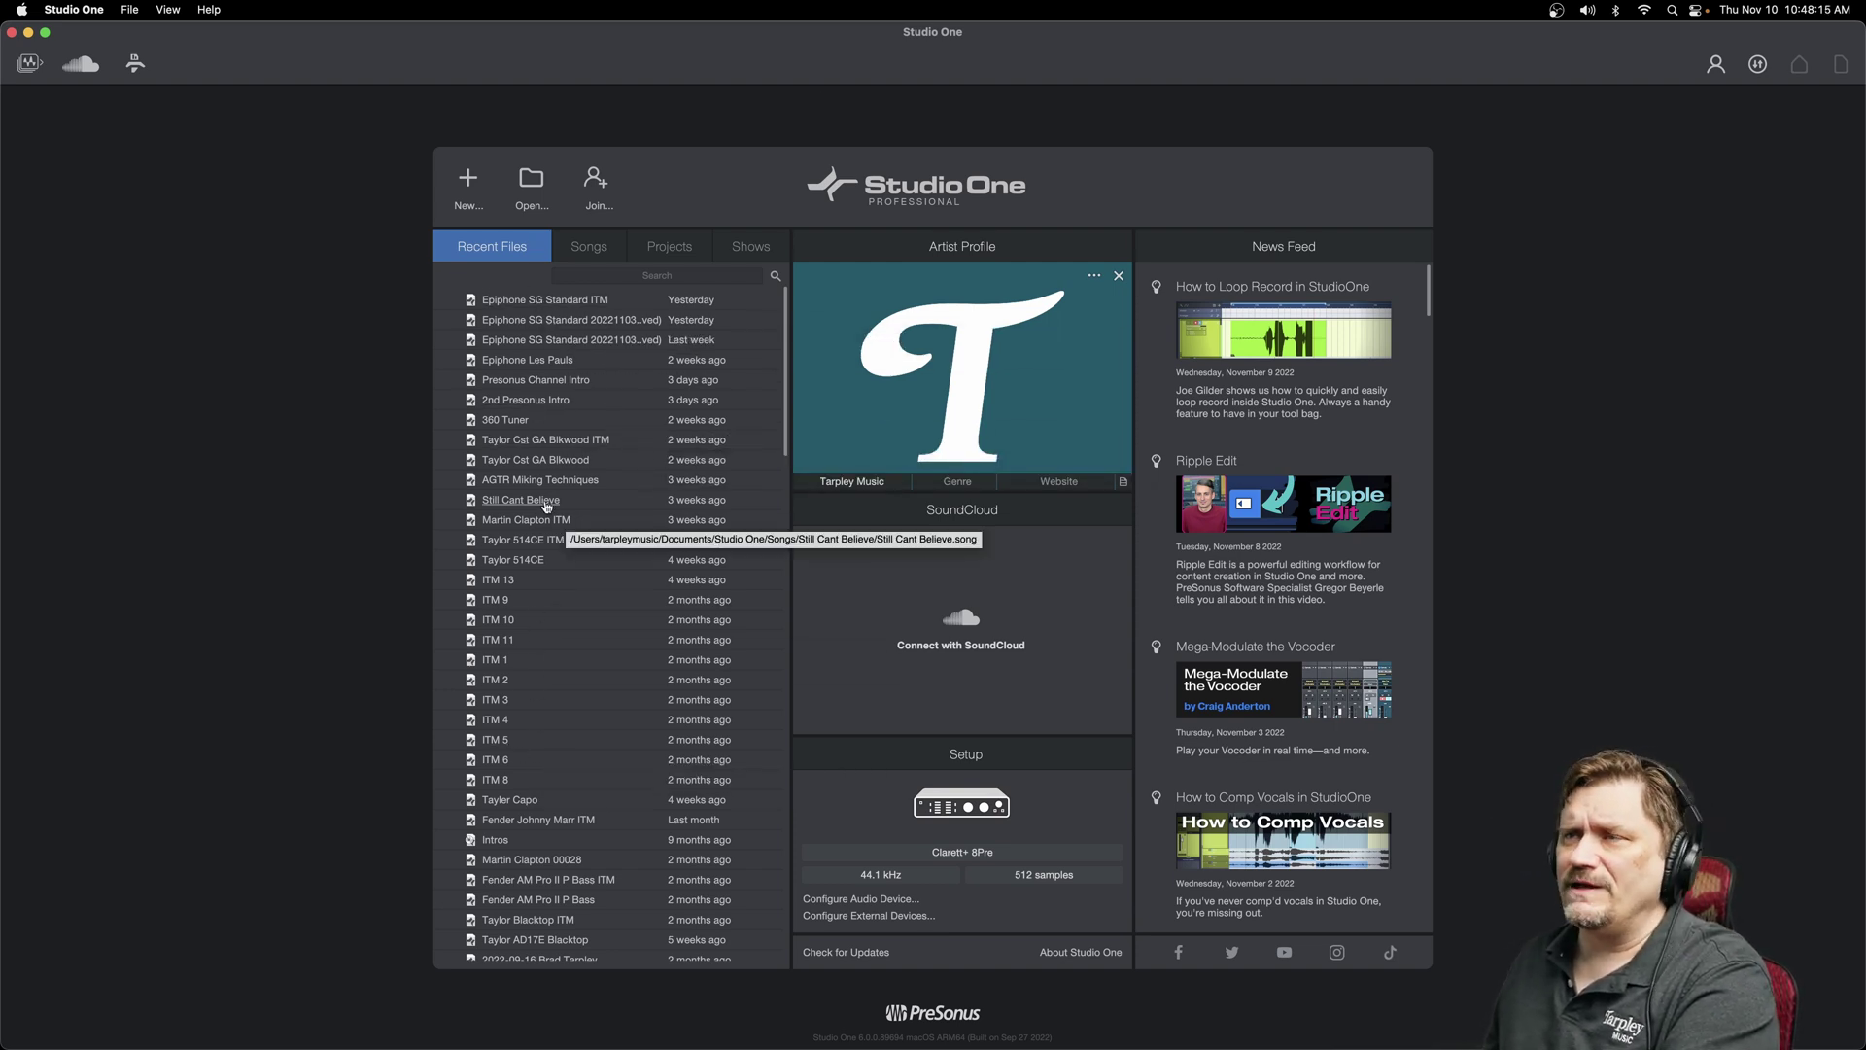
Browse the Songs, Projects and Shows tabs, then settle on the Recent Files list
click(581, 252)
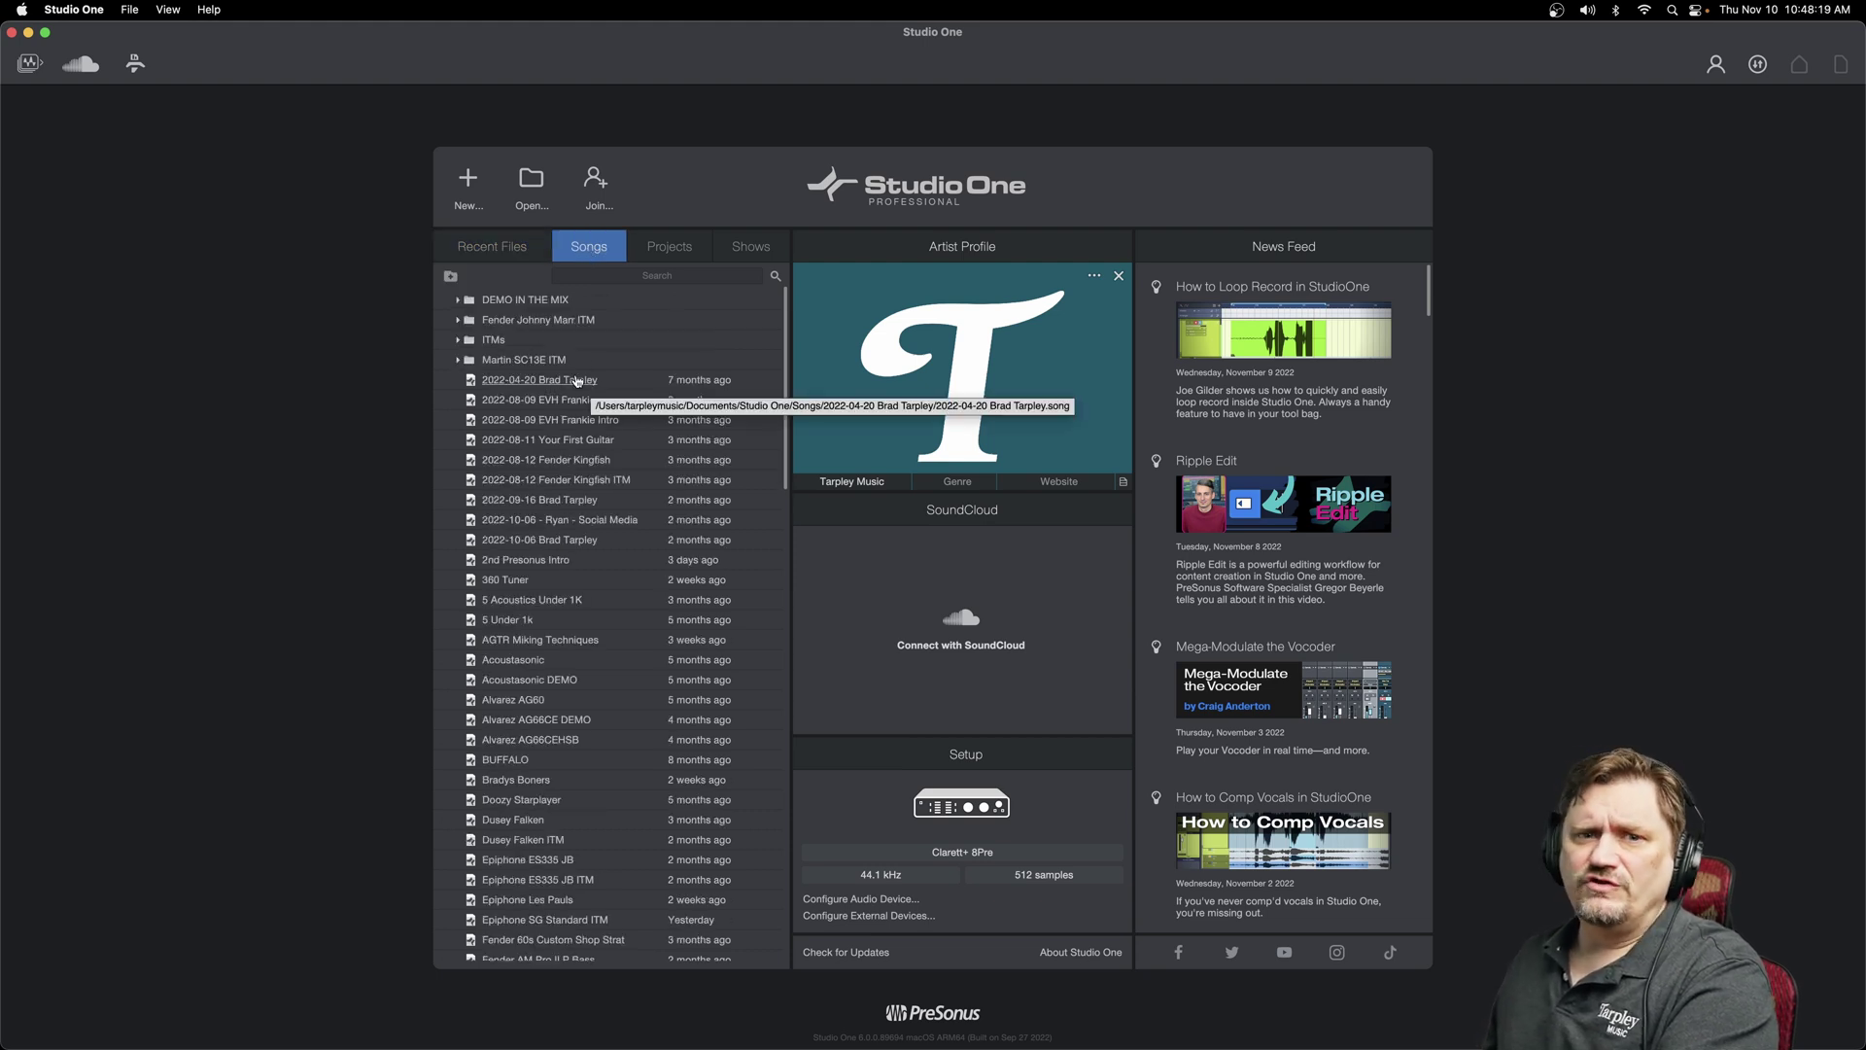
click(674, 241)
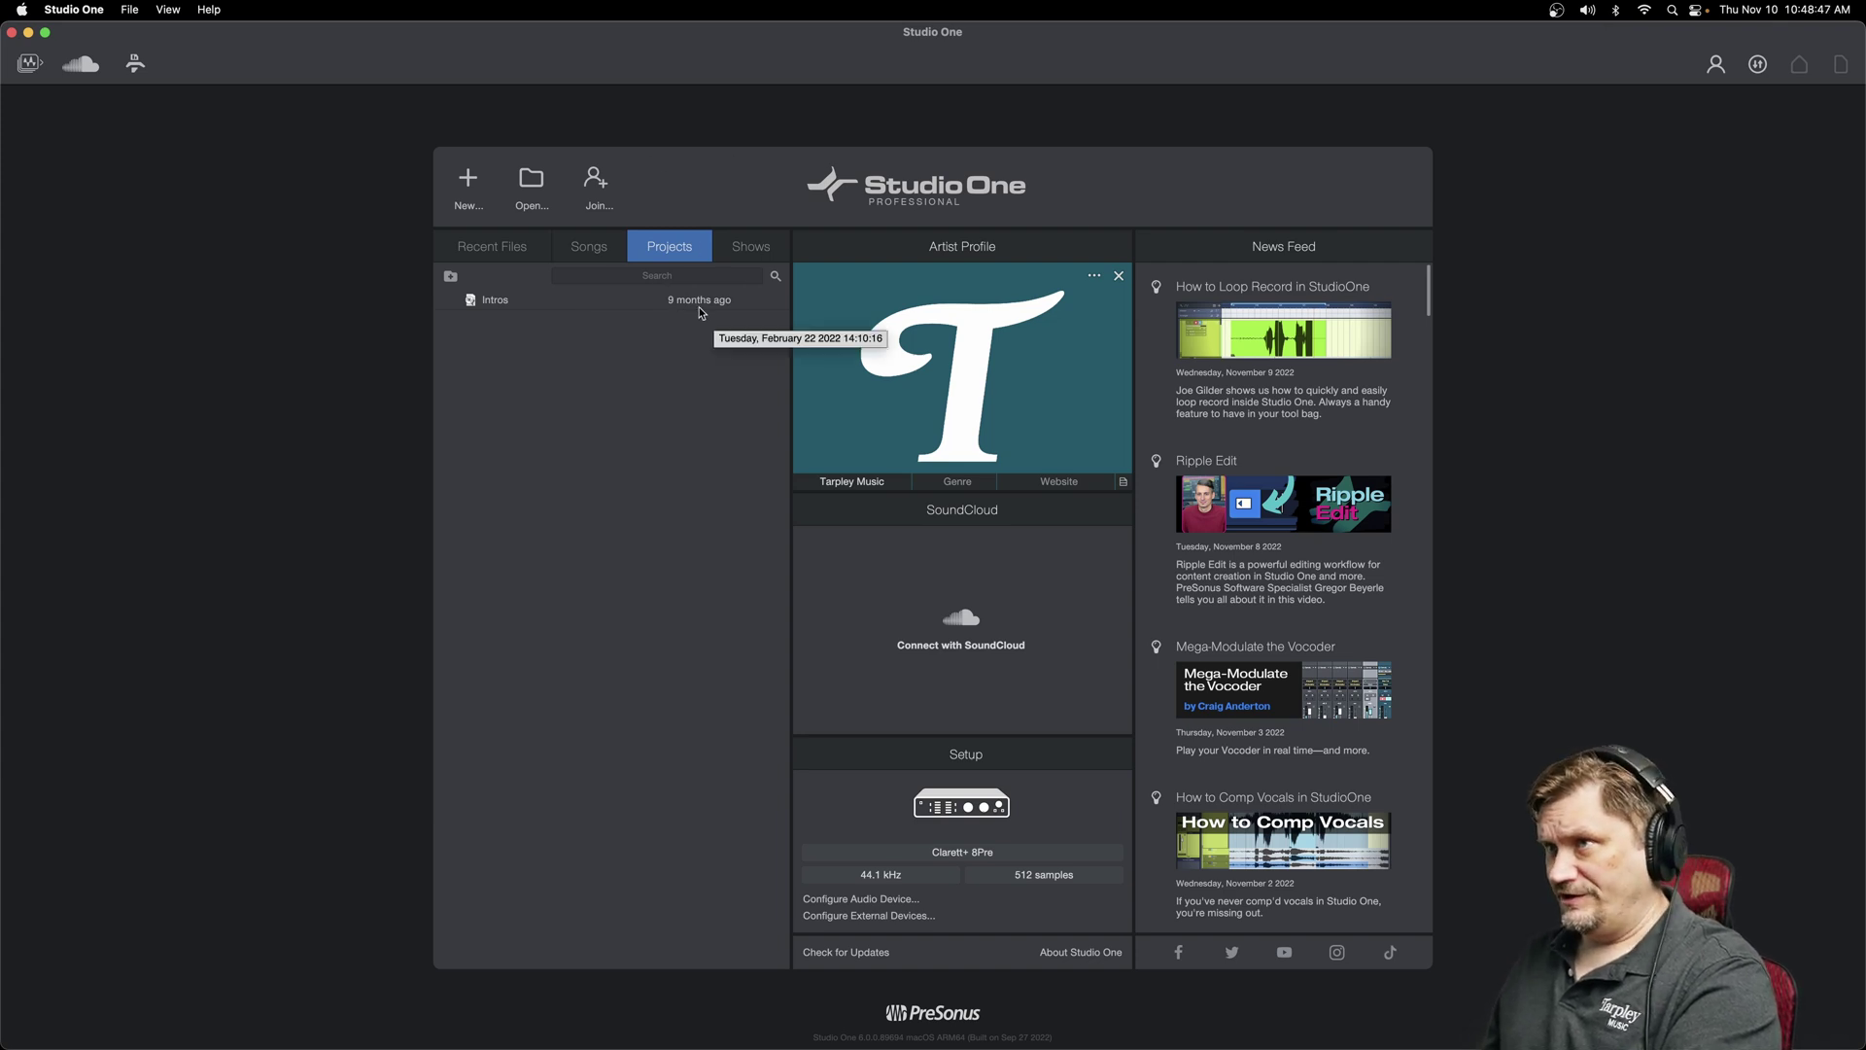
click(752, 250)
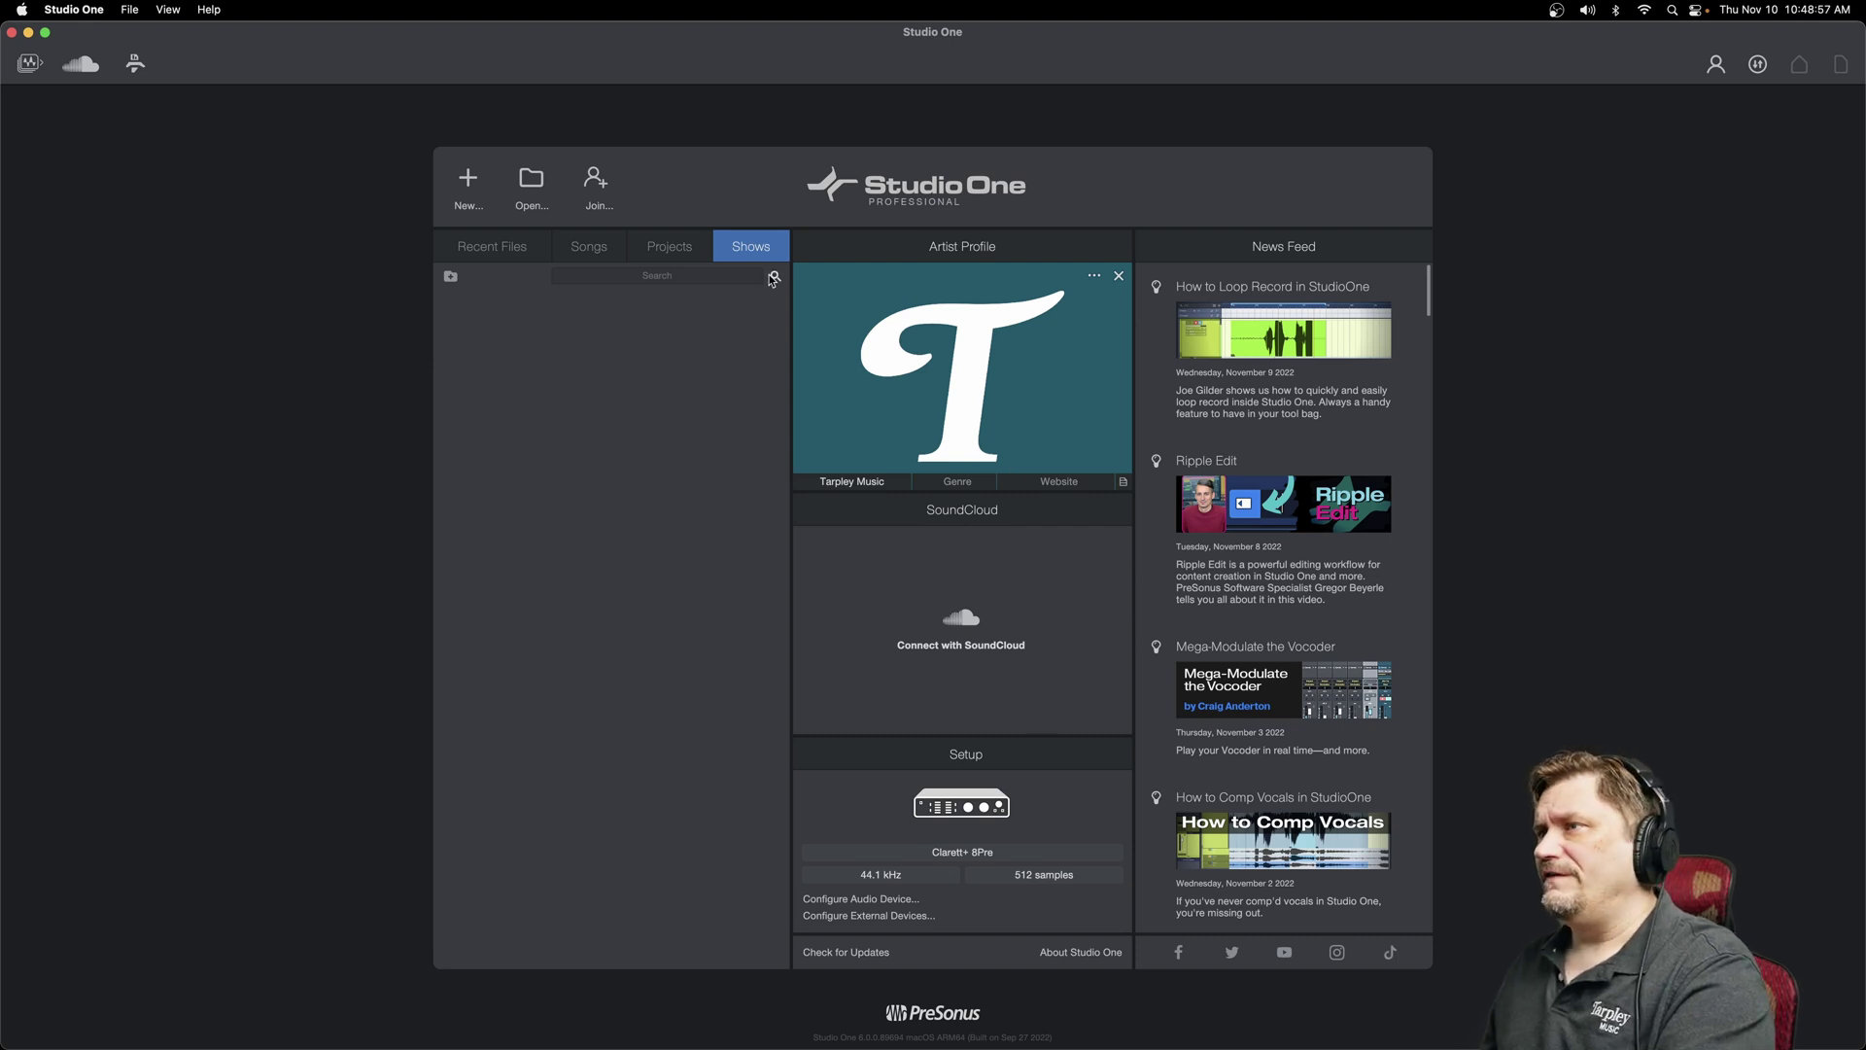
click(508, 251)
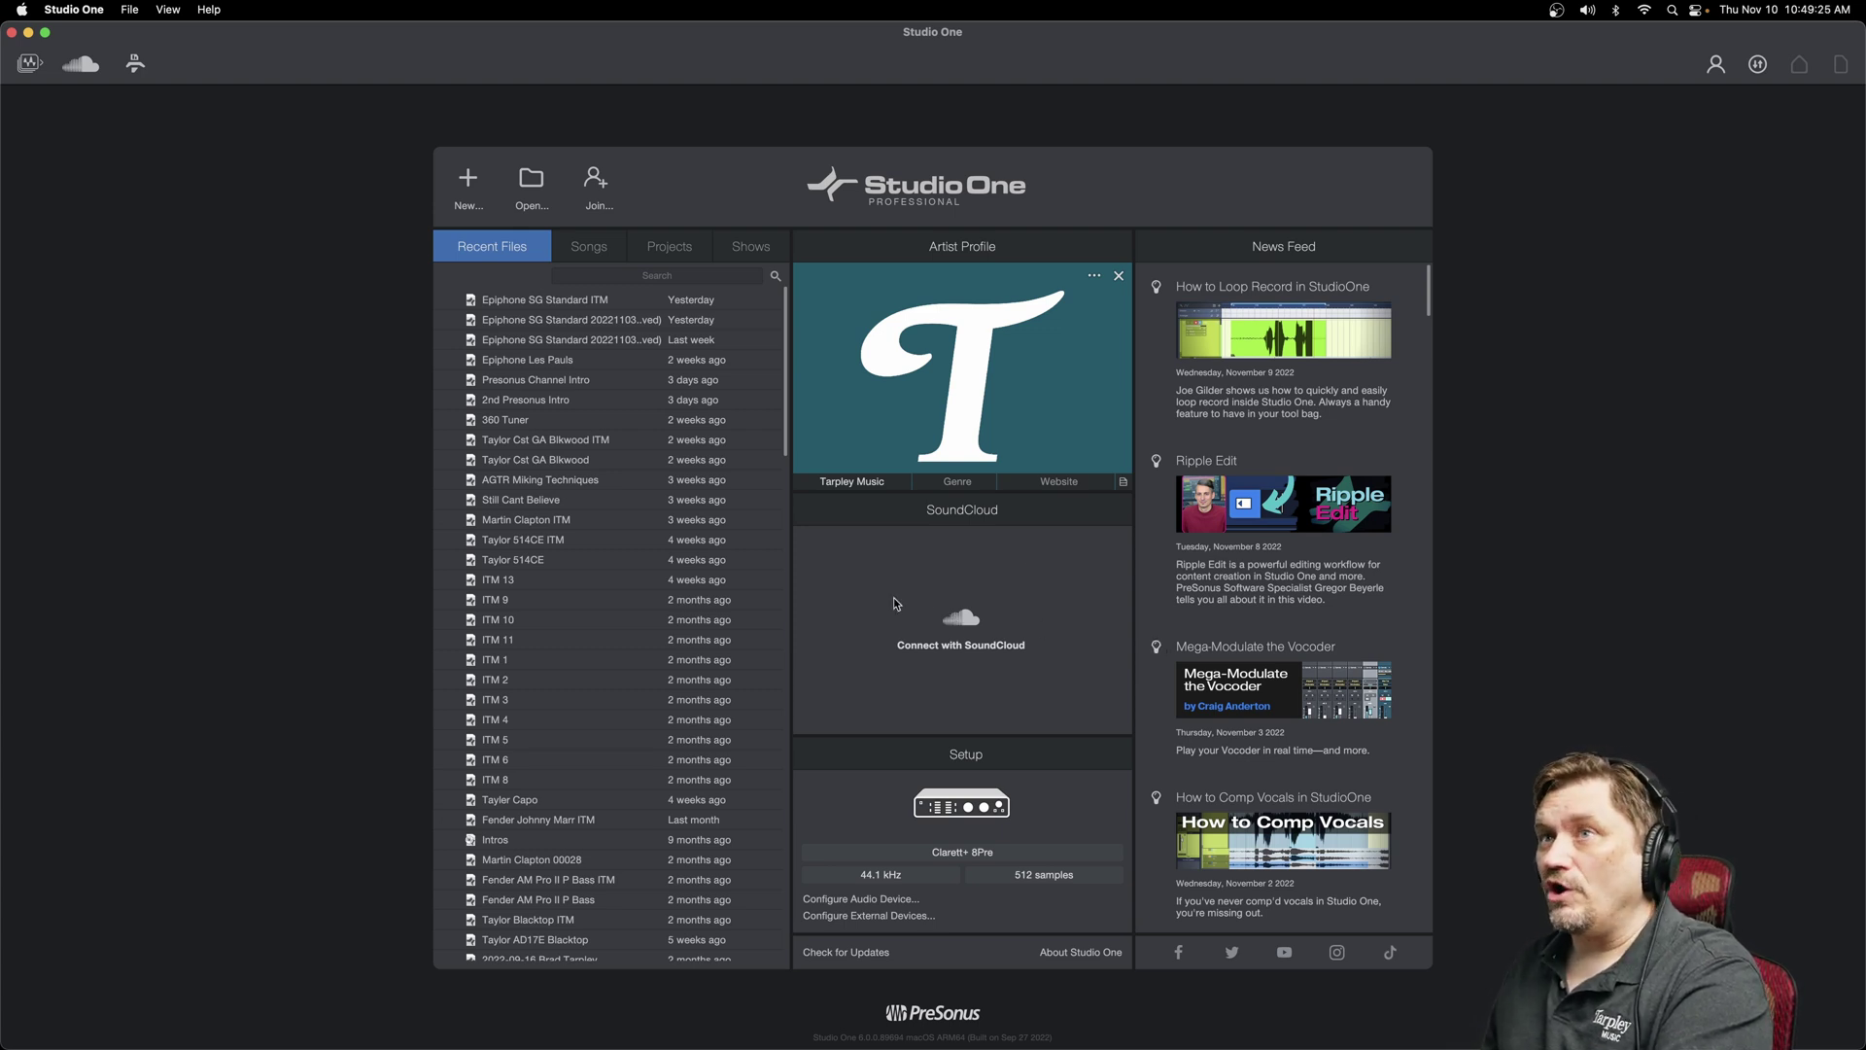
click(82, 65)
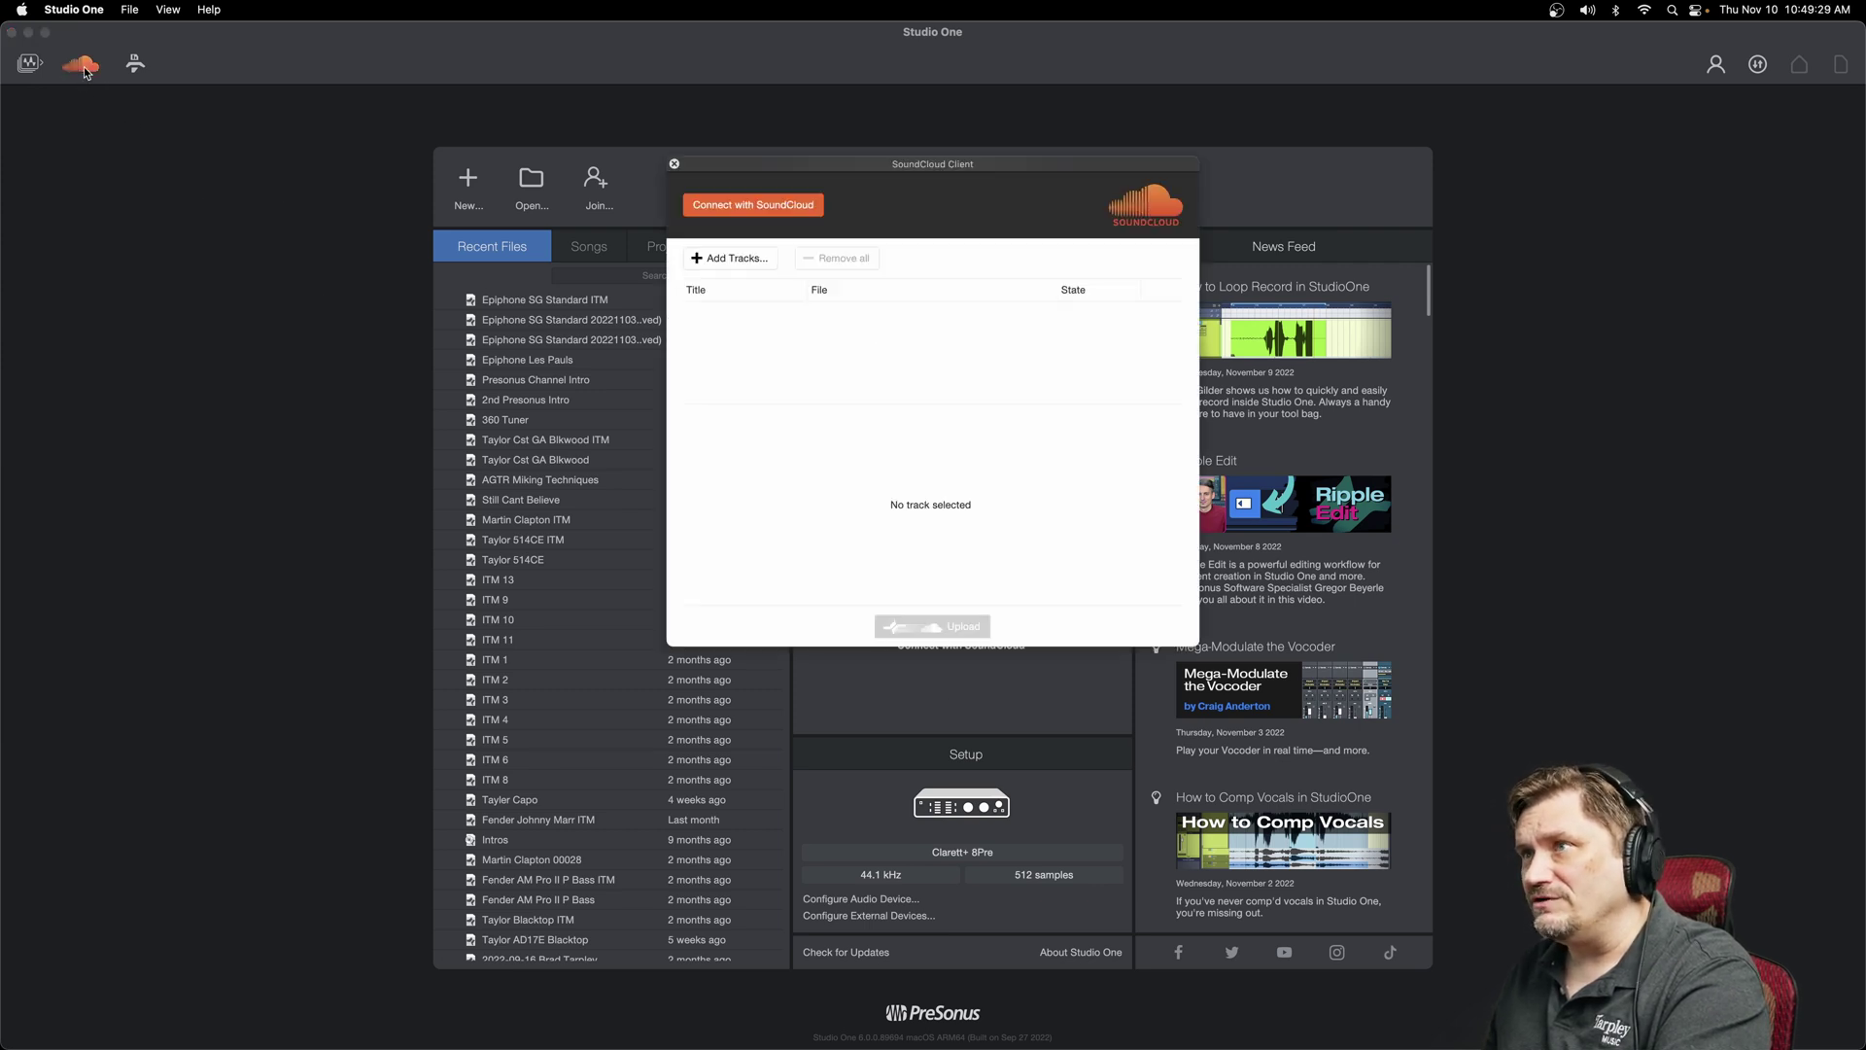
click(674, 164)
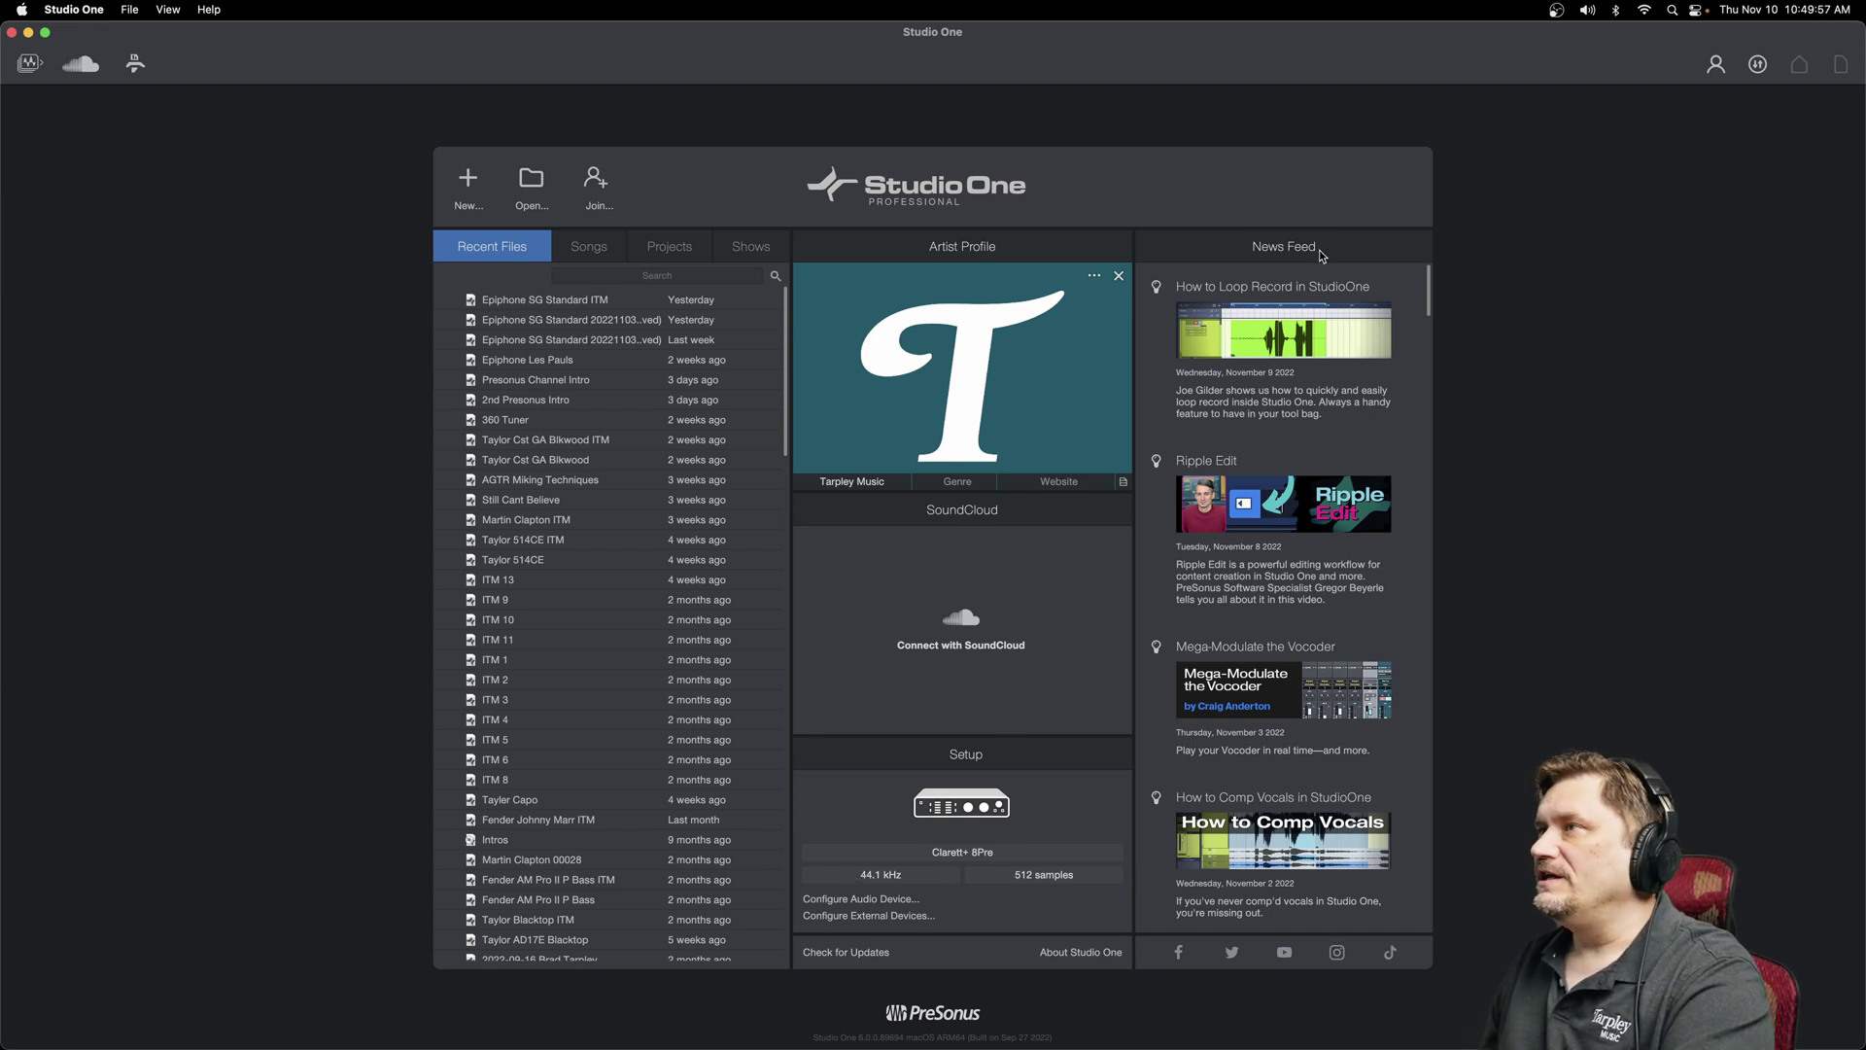
scroll(1280, 756, down, 5)
scroll(1290, 517, up, 5)
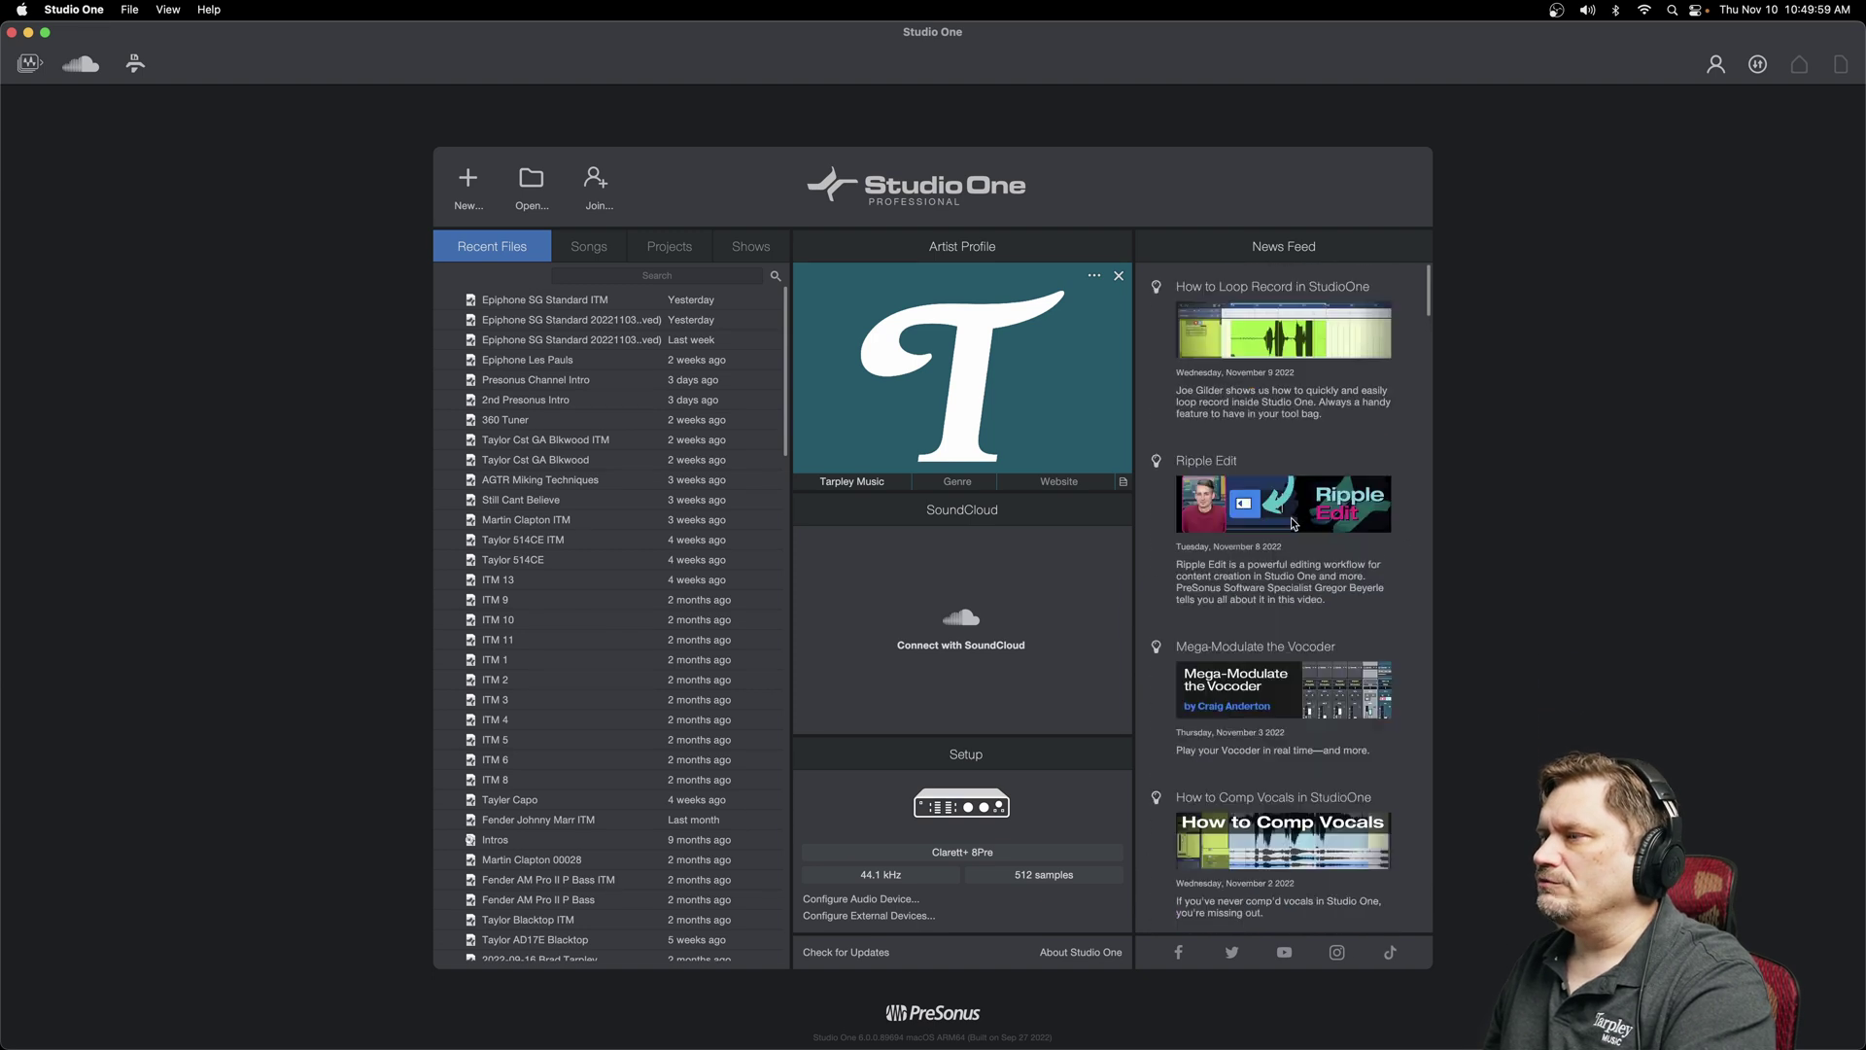
scroll(1277, 546, down, 1)
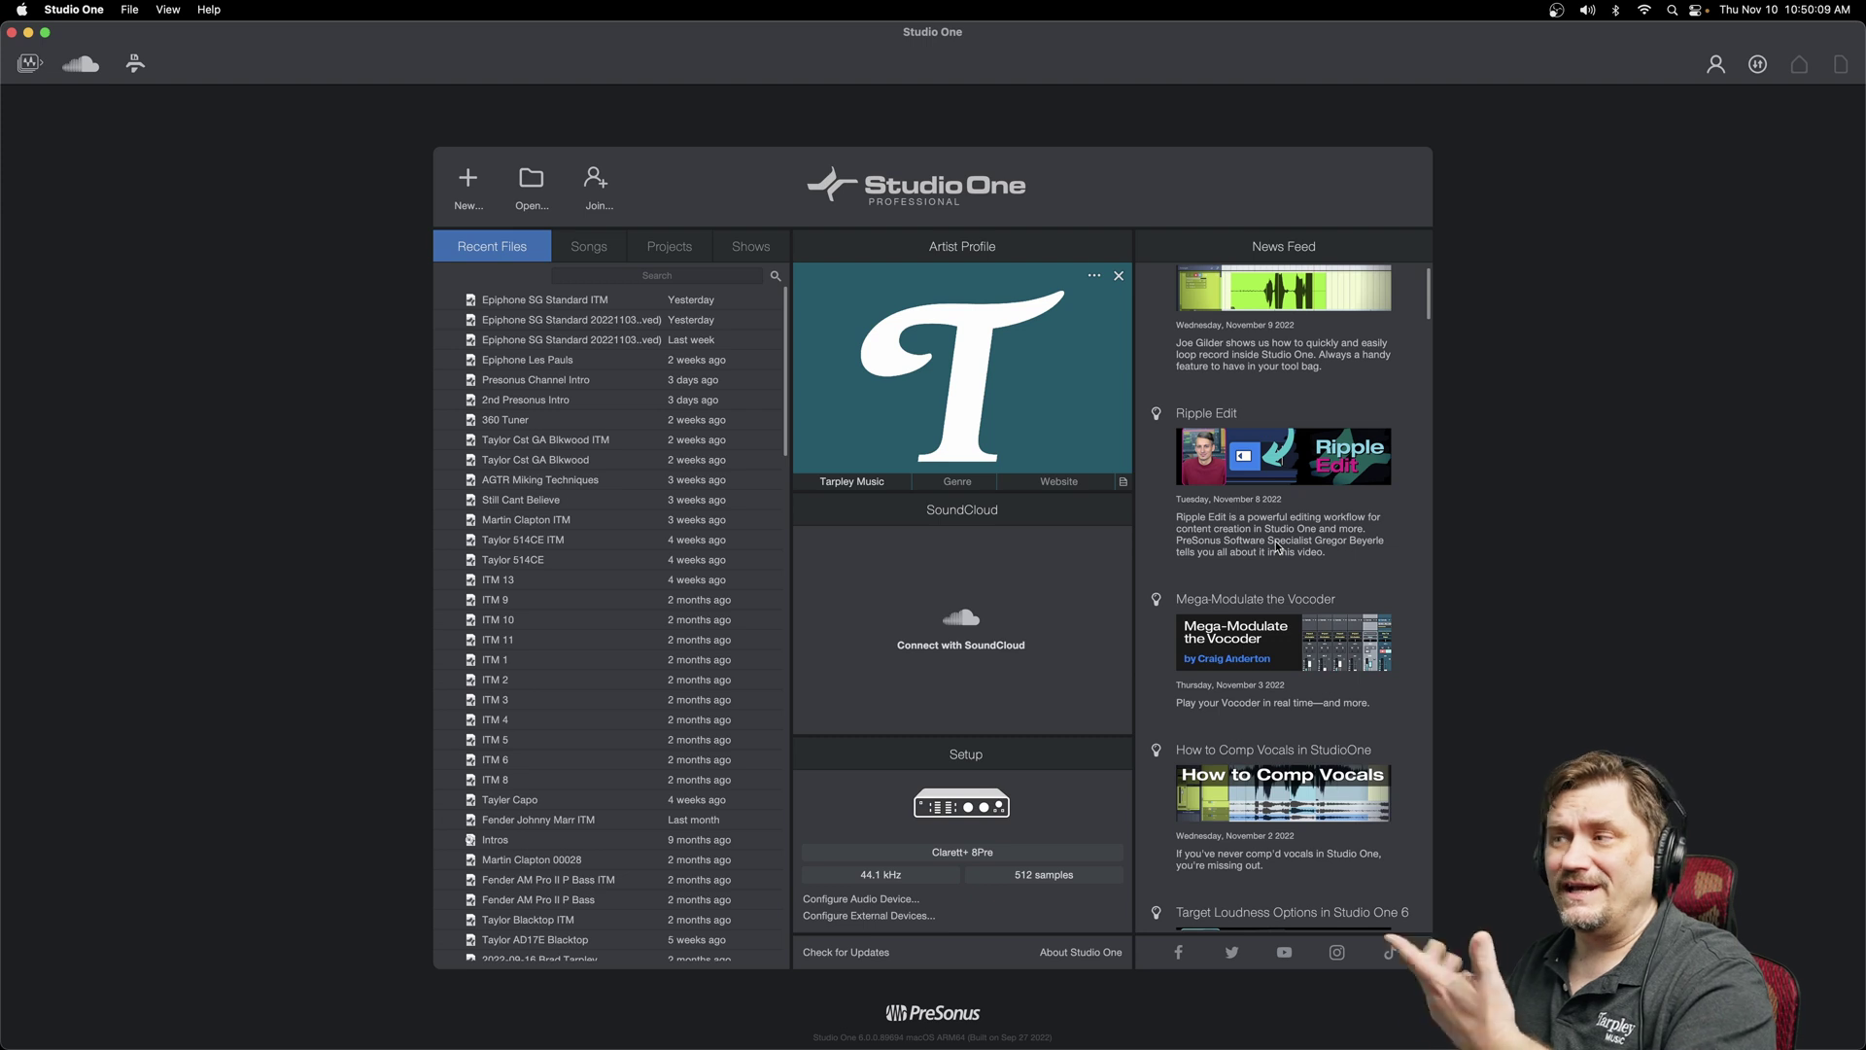
scroll(1276, 540, down, 1)
scroll(1275, 546, down, 3)
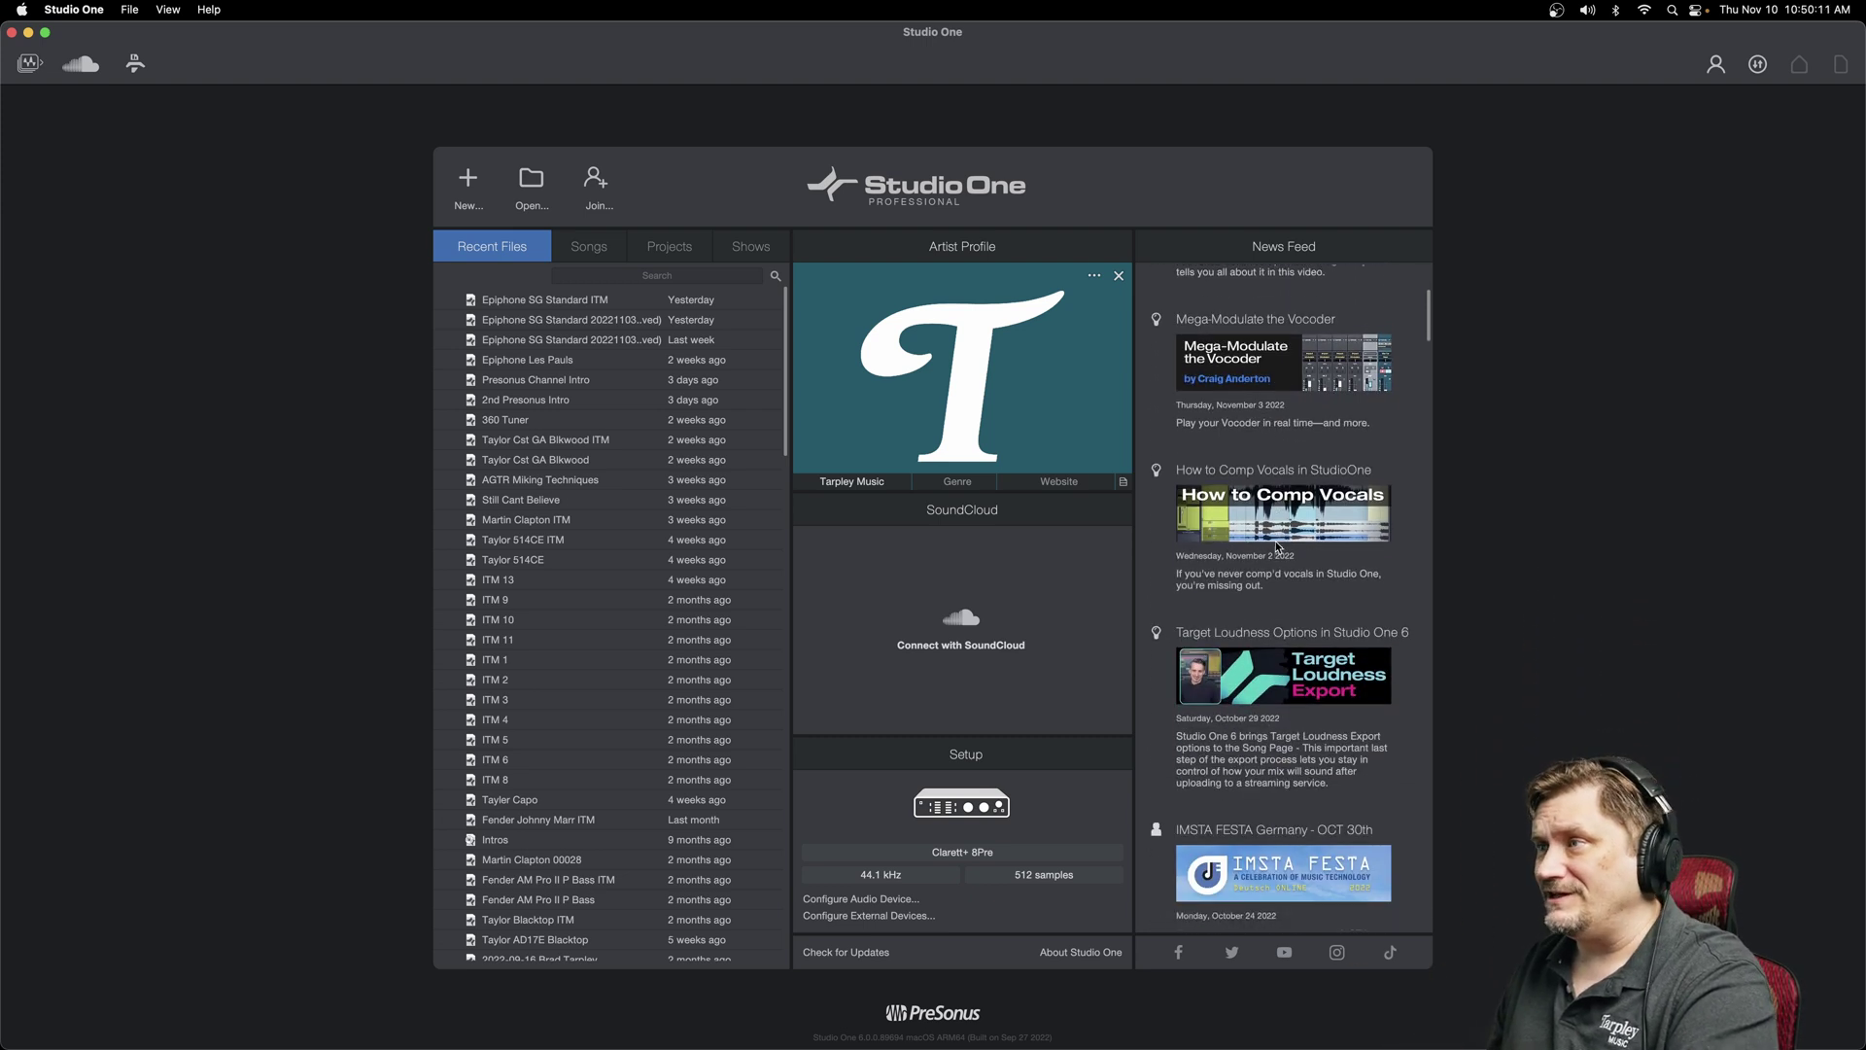
scroll(1278, 547, down, 1)
scroll(1278, 548, down, 15)
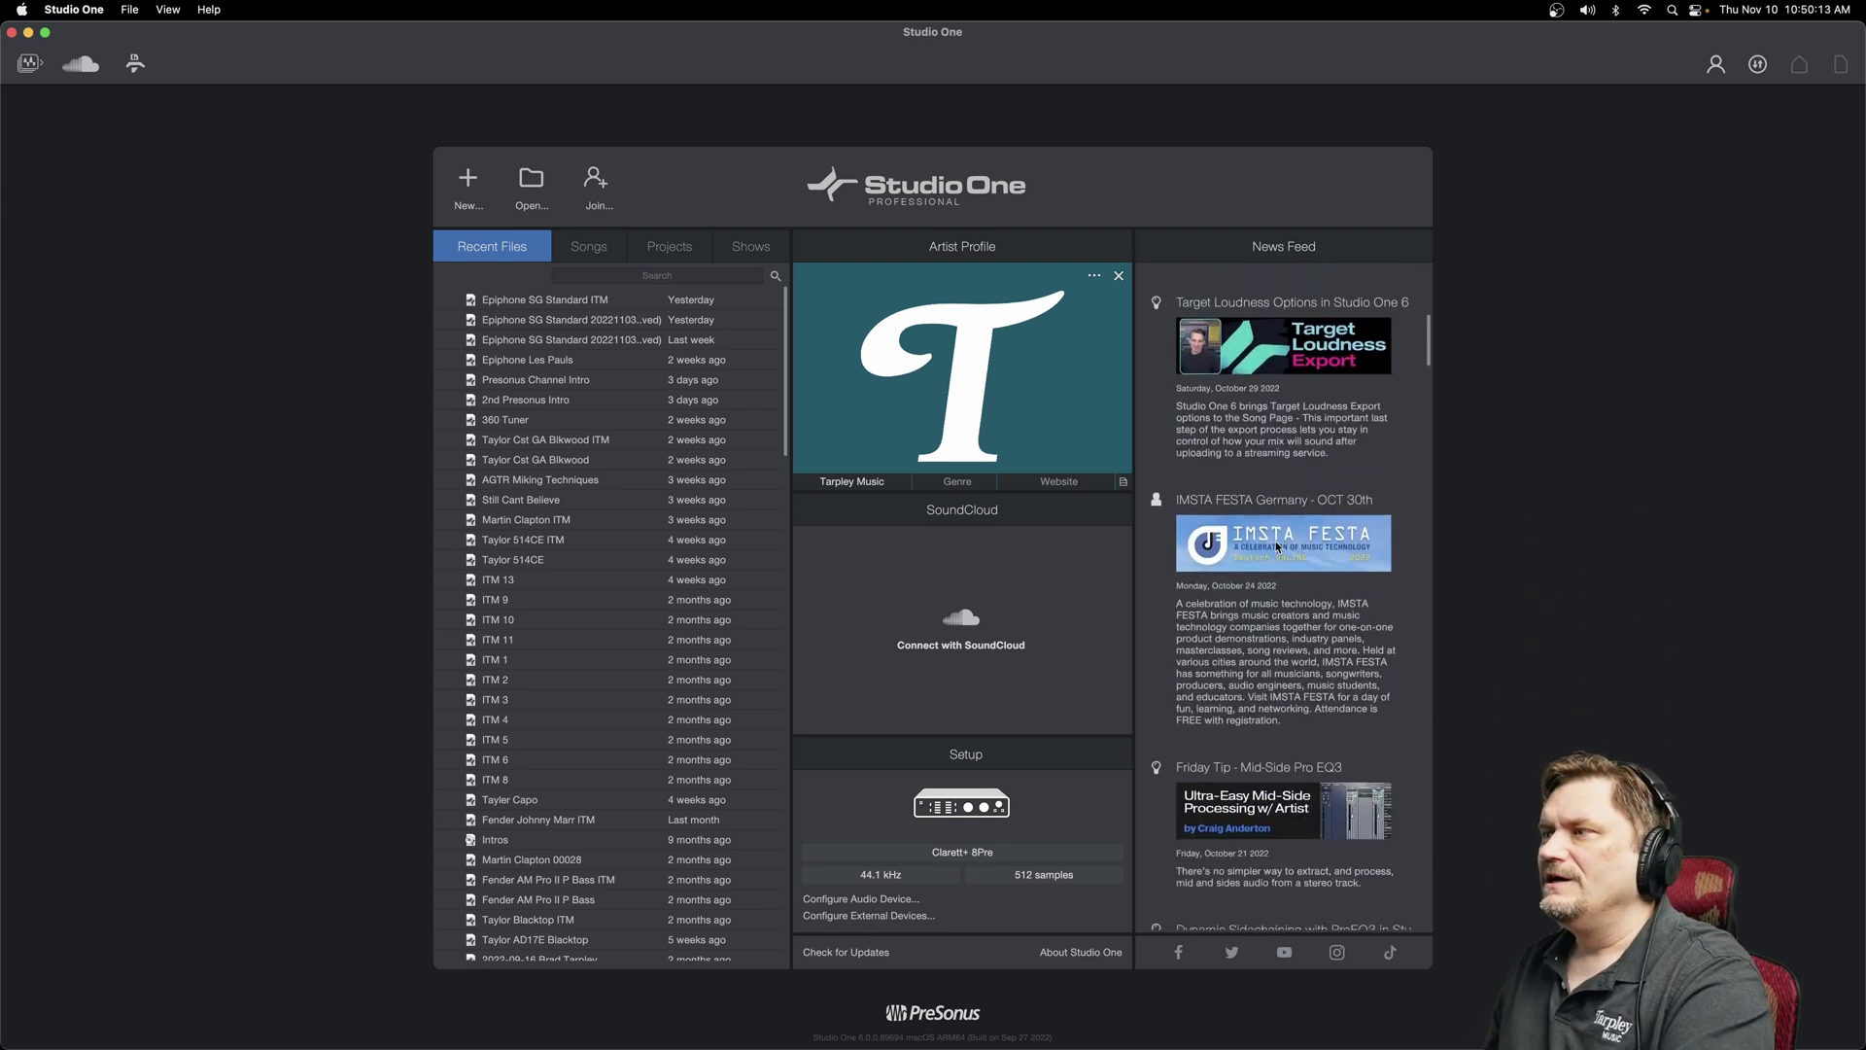
scroll(1277, 547, up, 12)
scroll(1276, 544, up, 8)
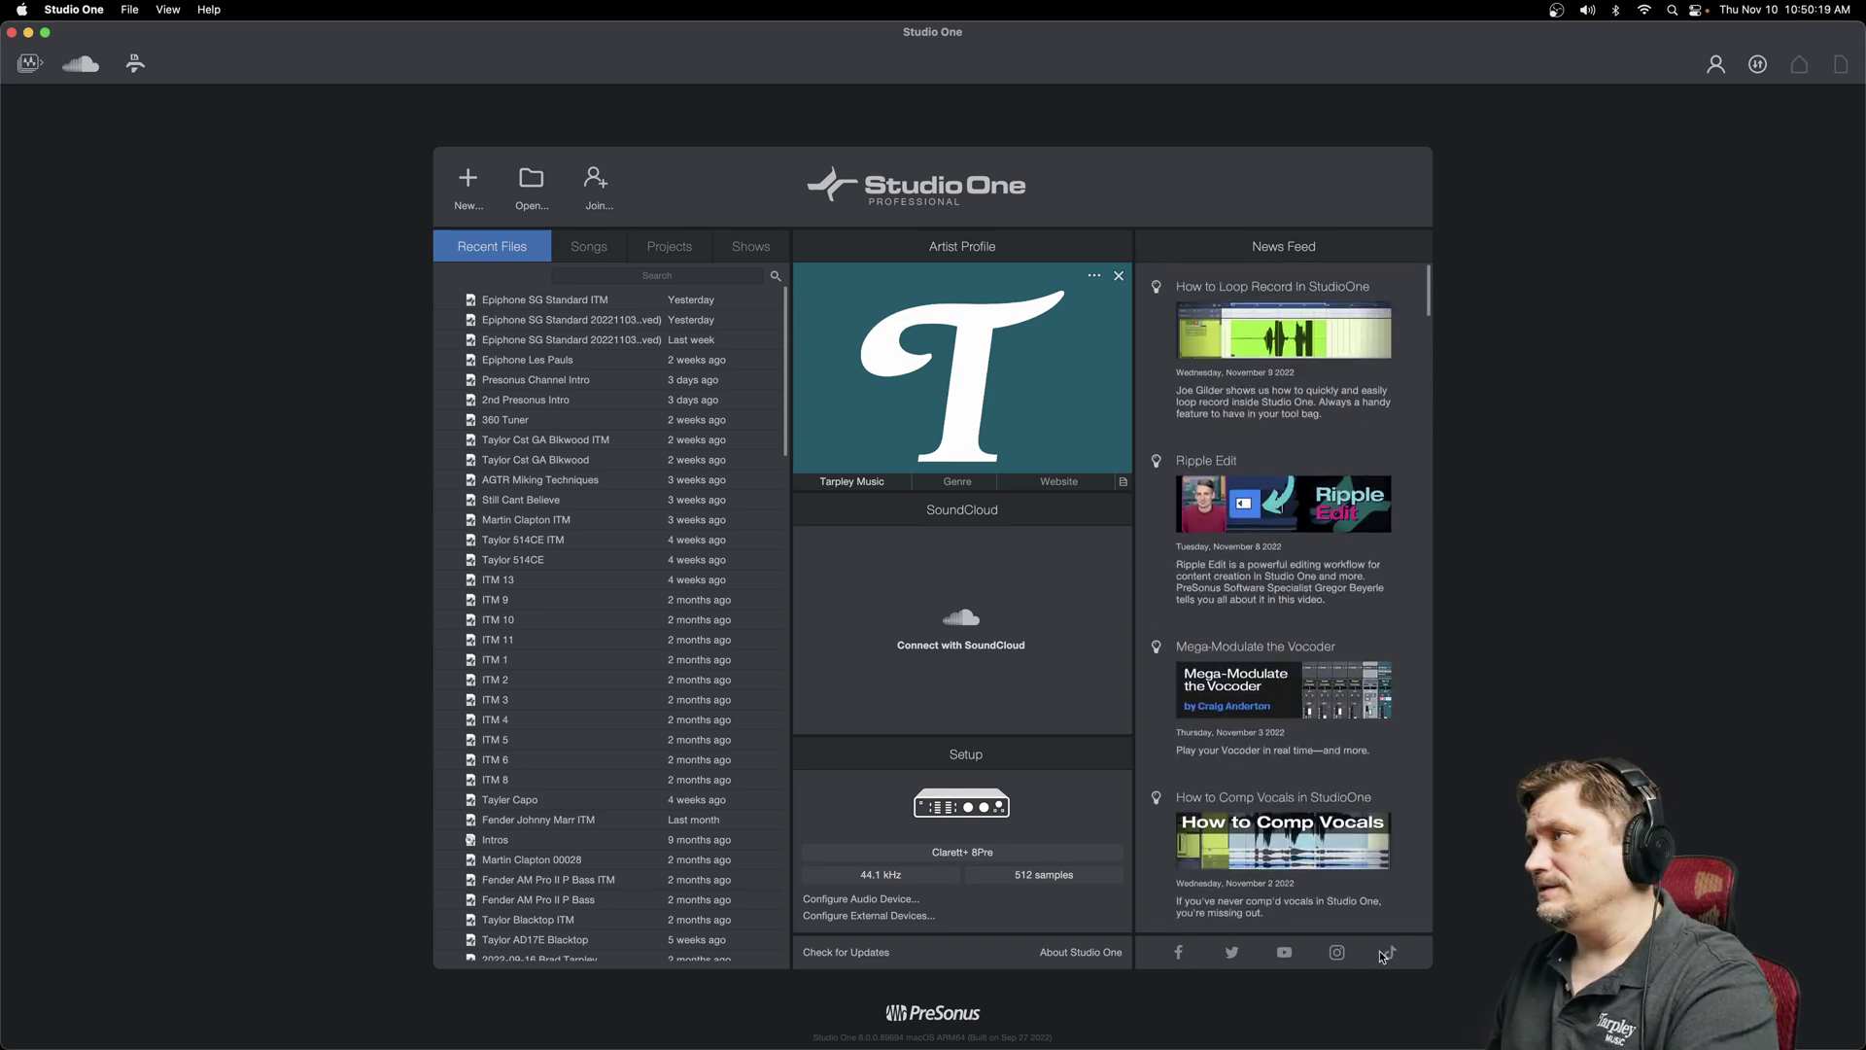
click(1717, 66)
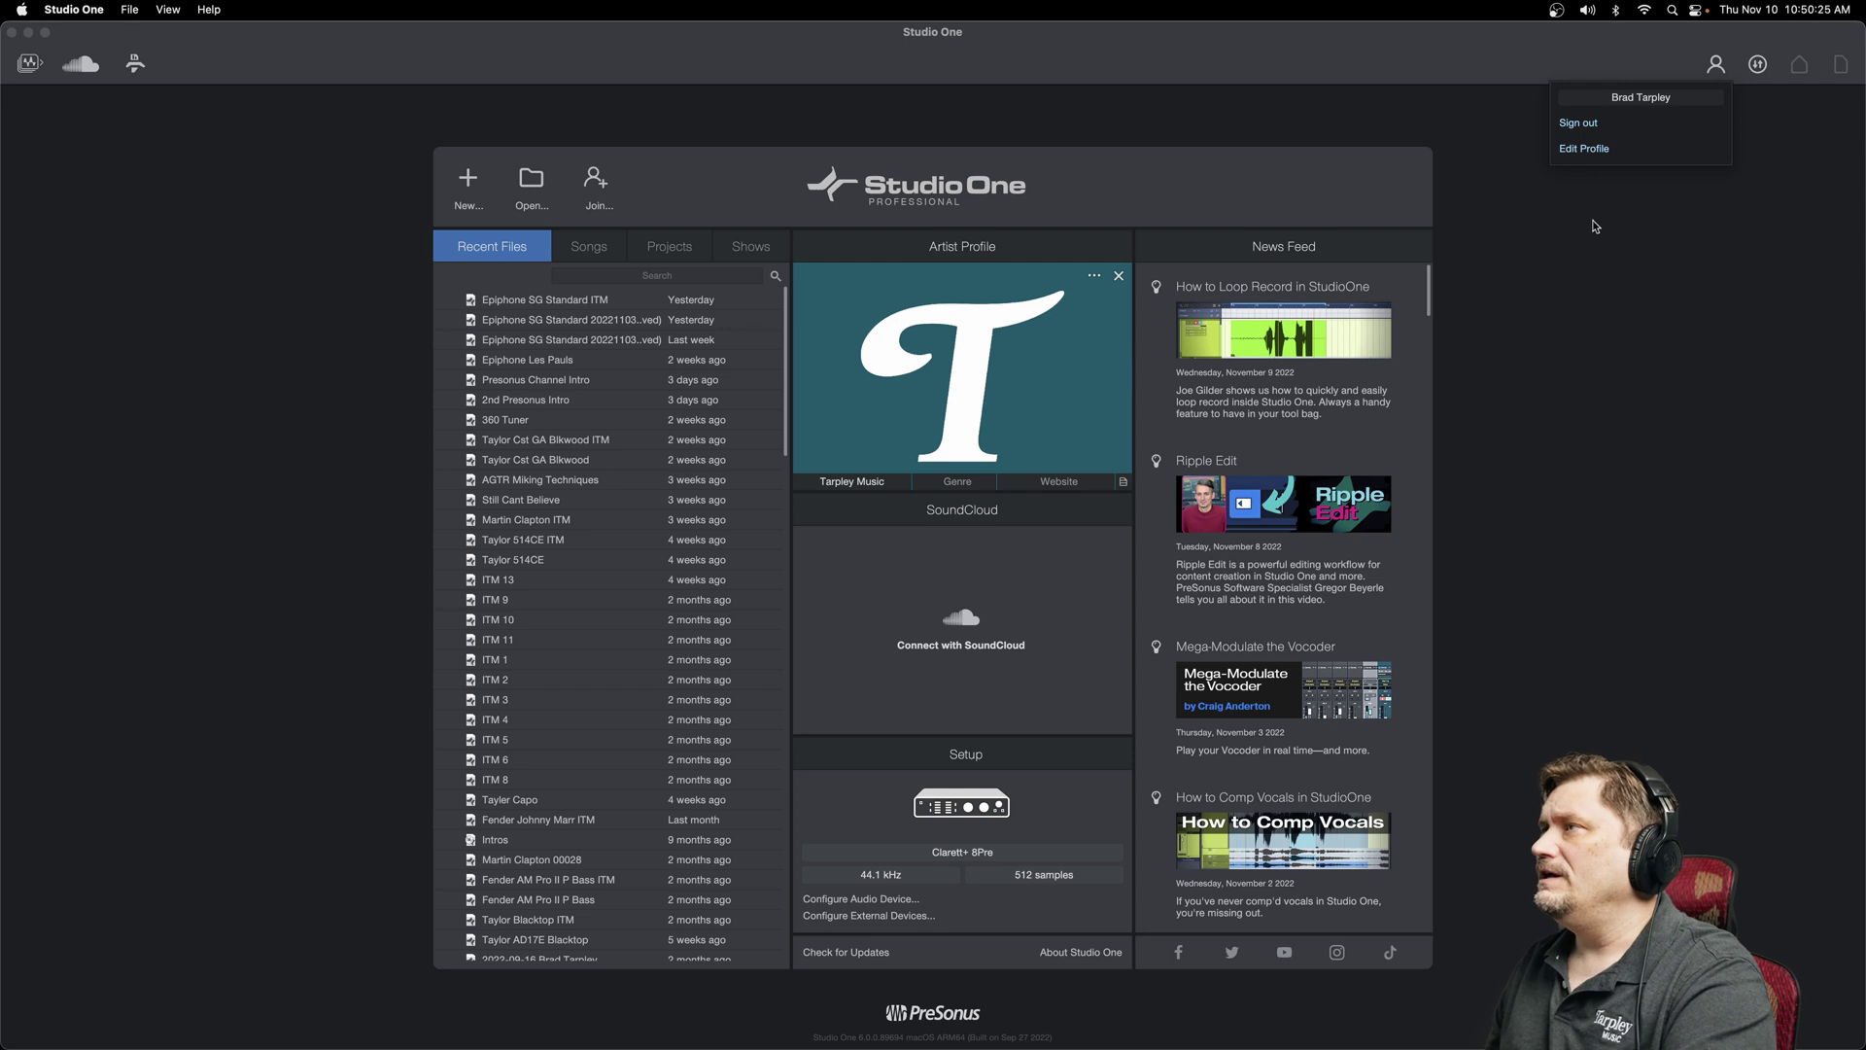
click(1679, 285)
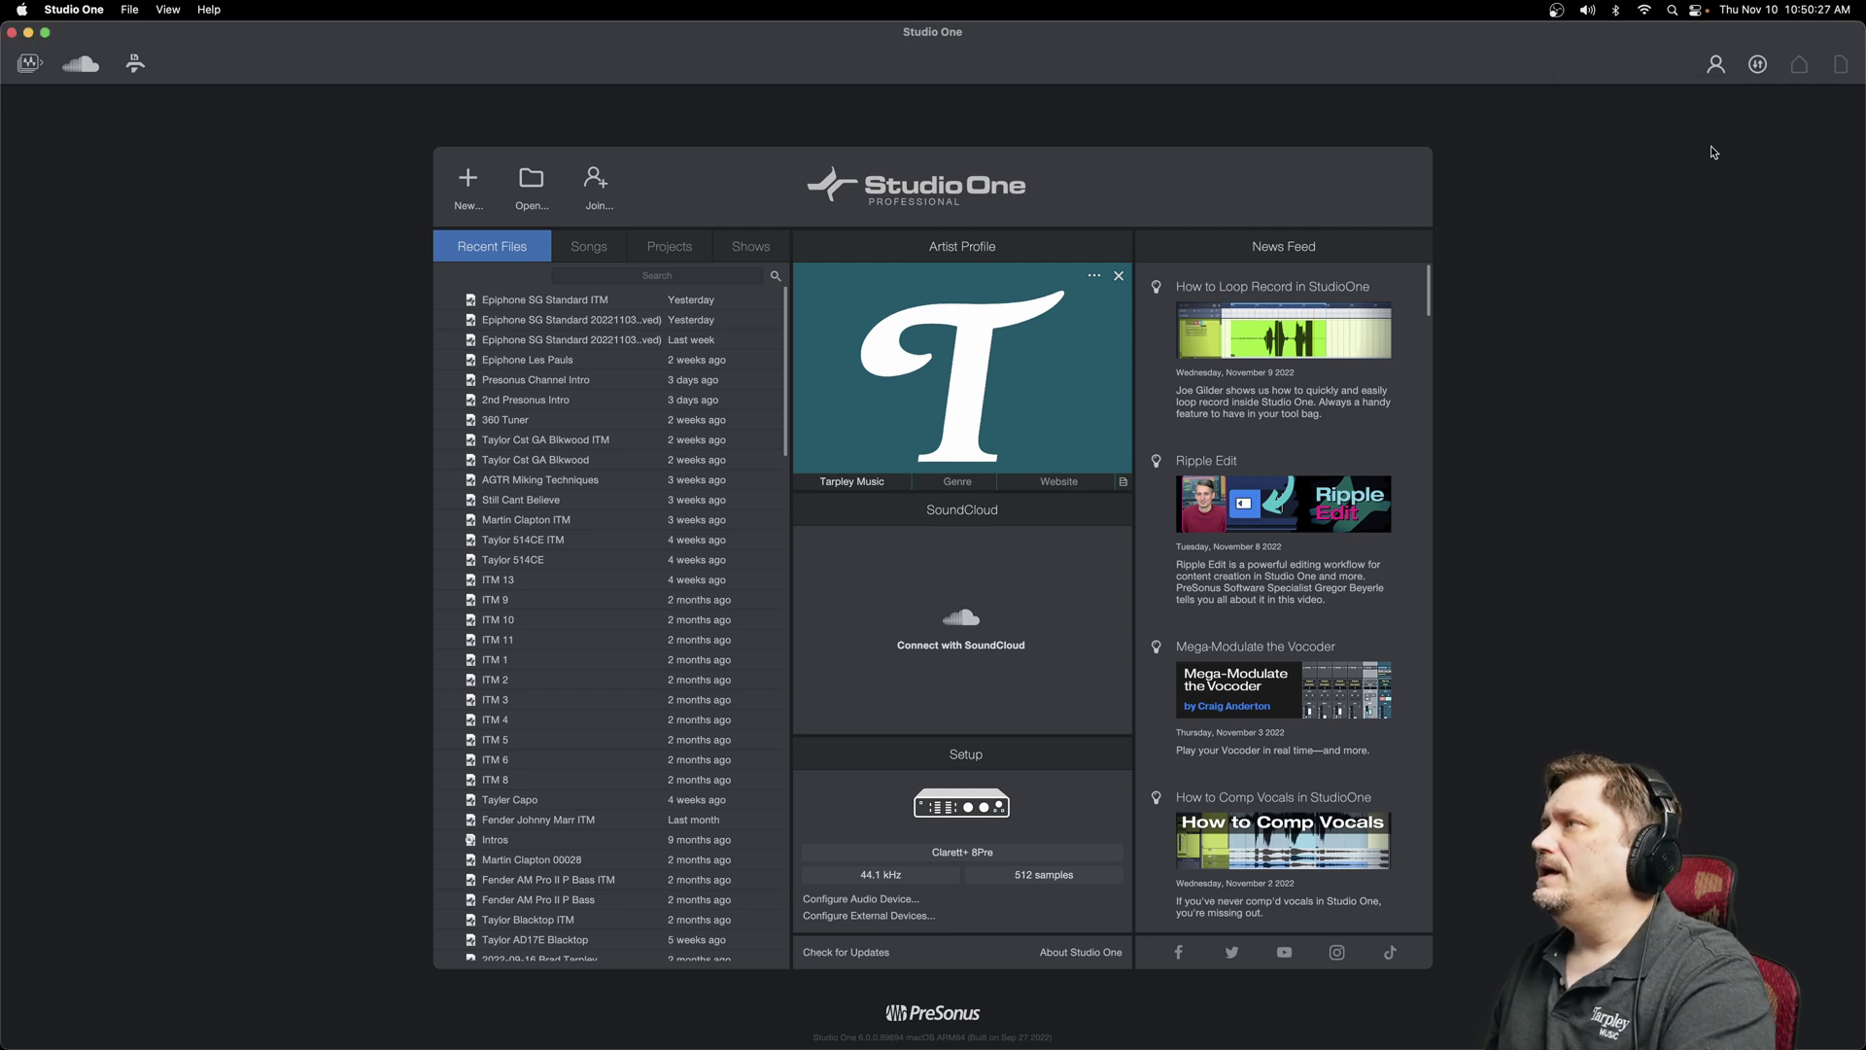
click(1717, 66)
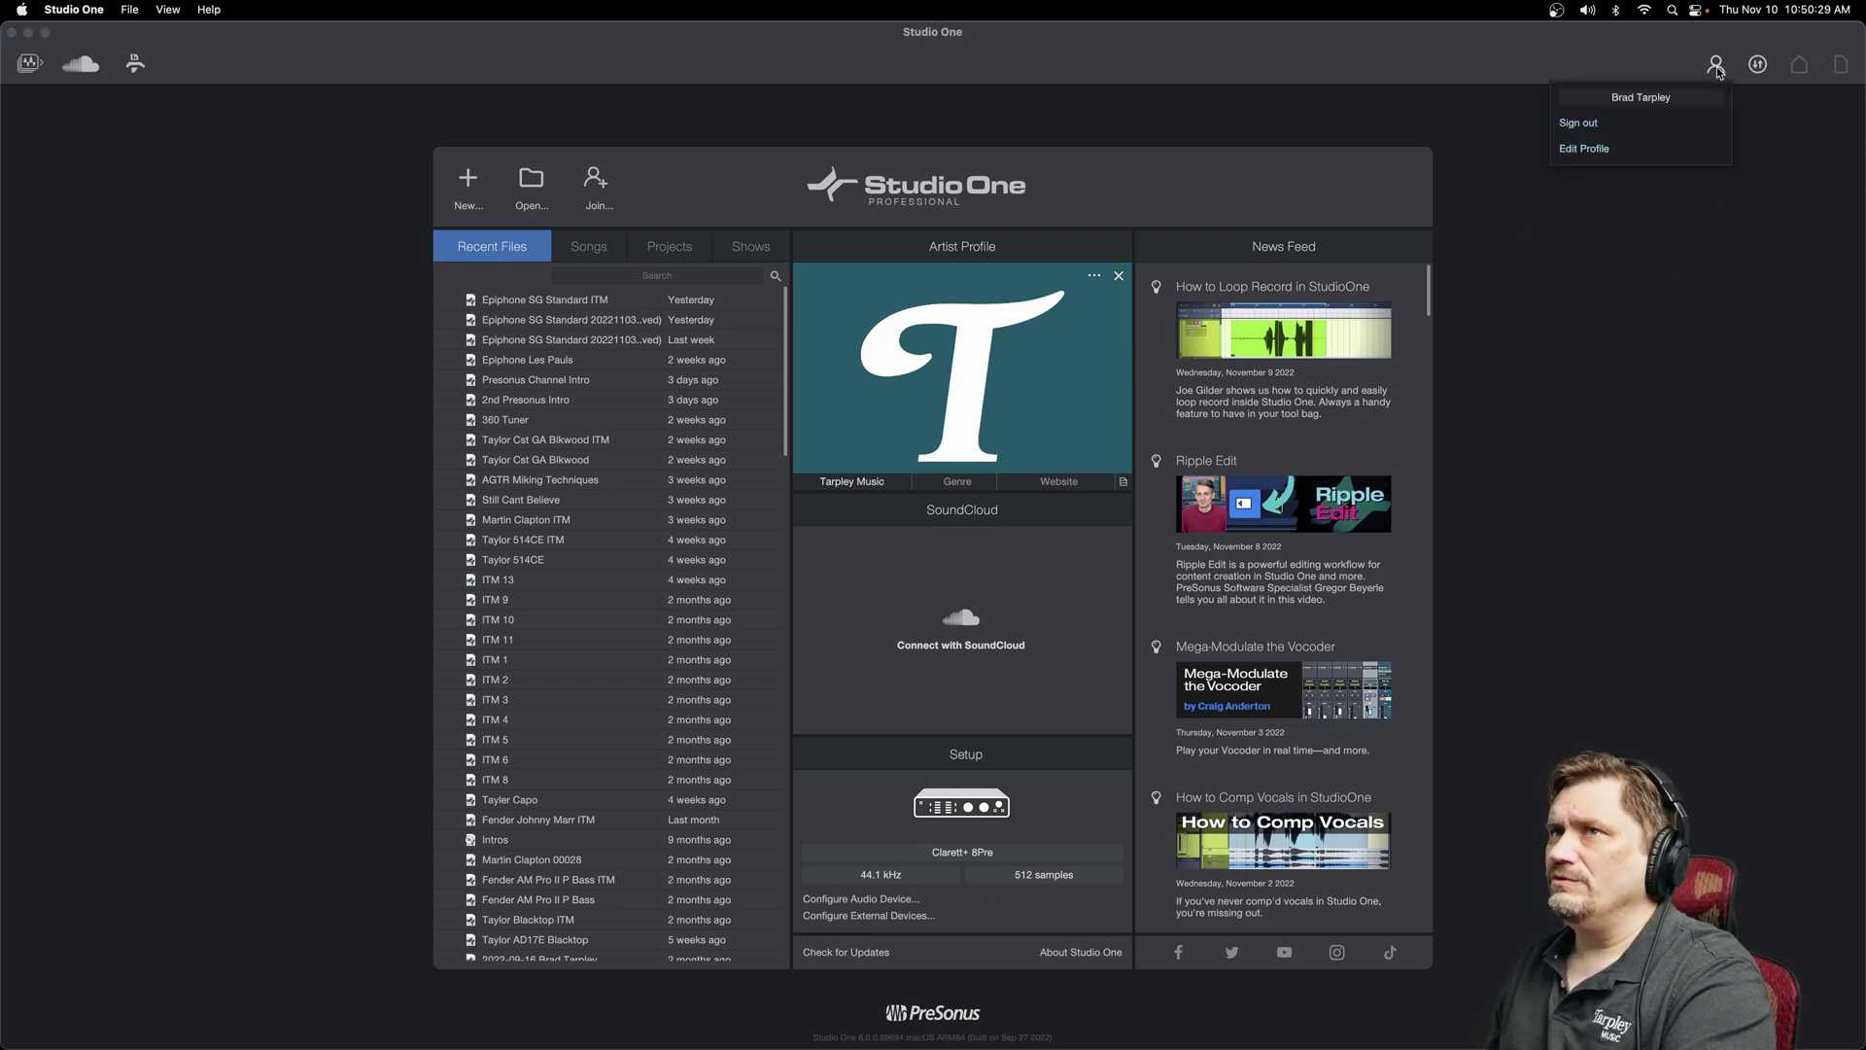
click(1604, 354)
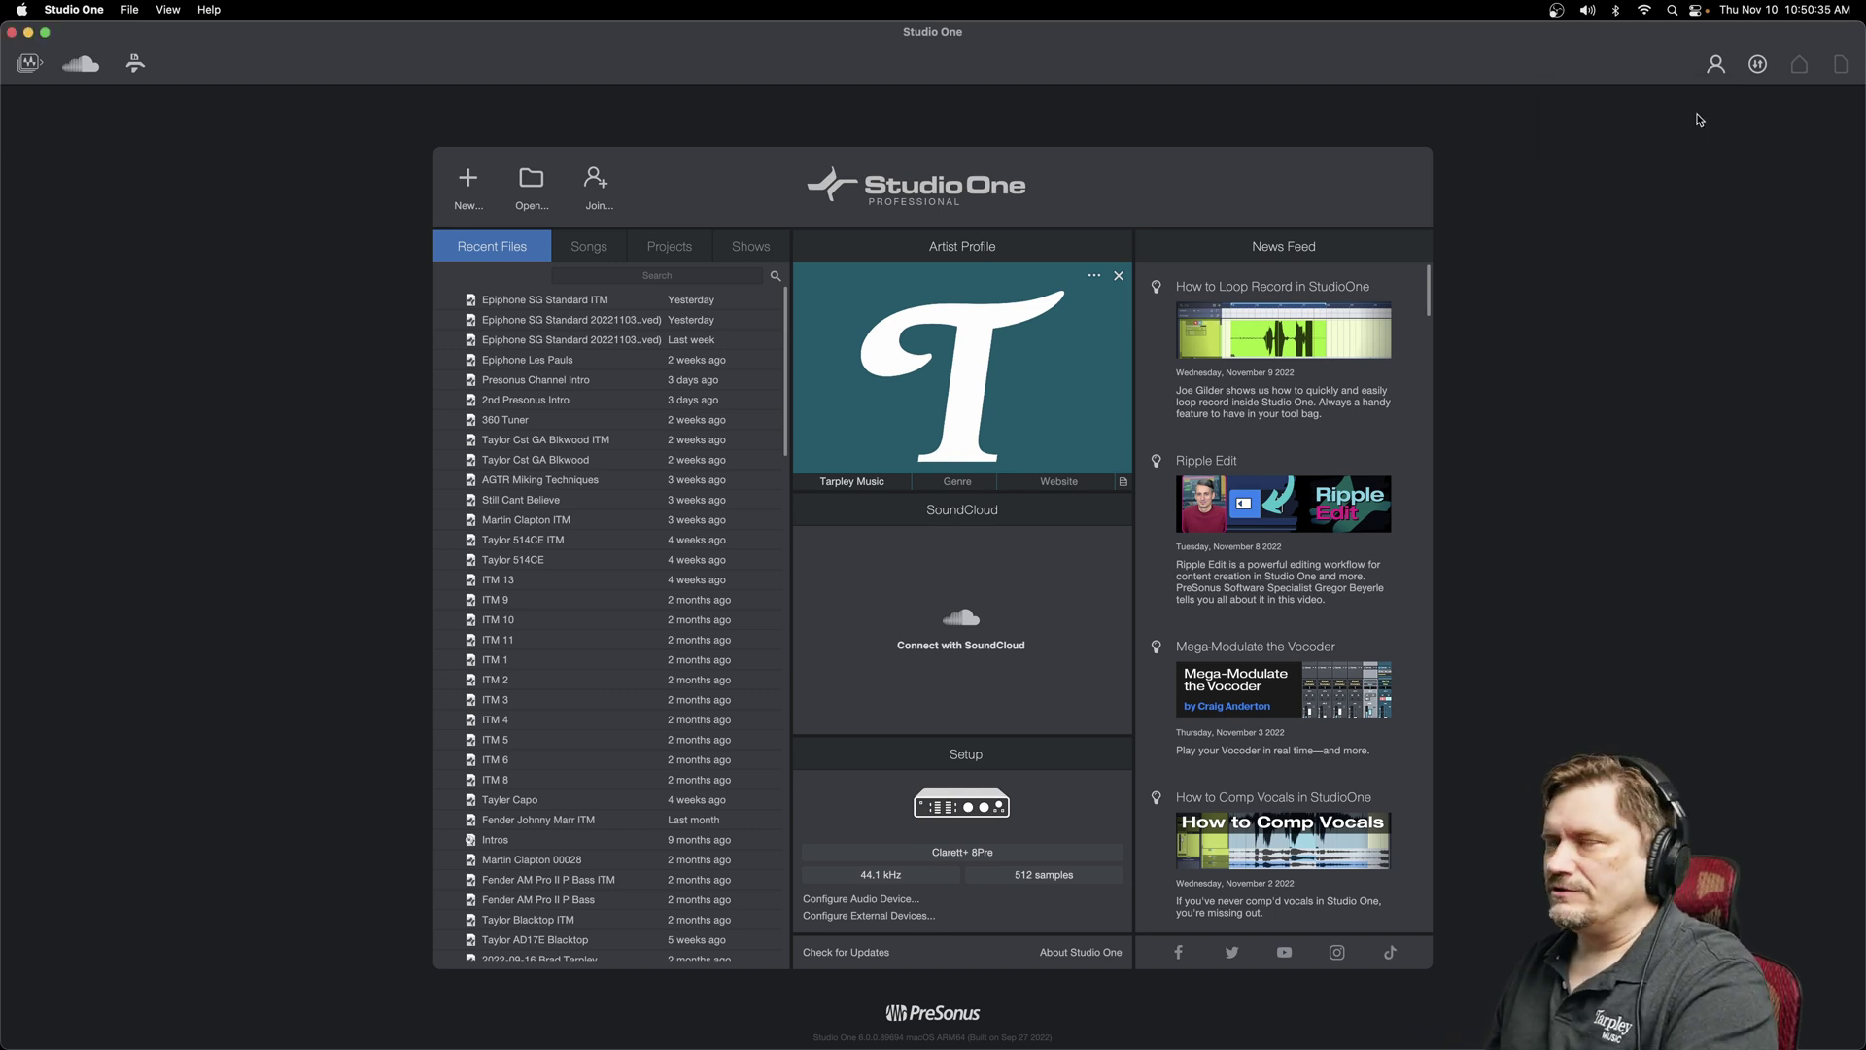
click(1759, 65)
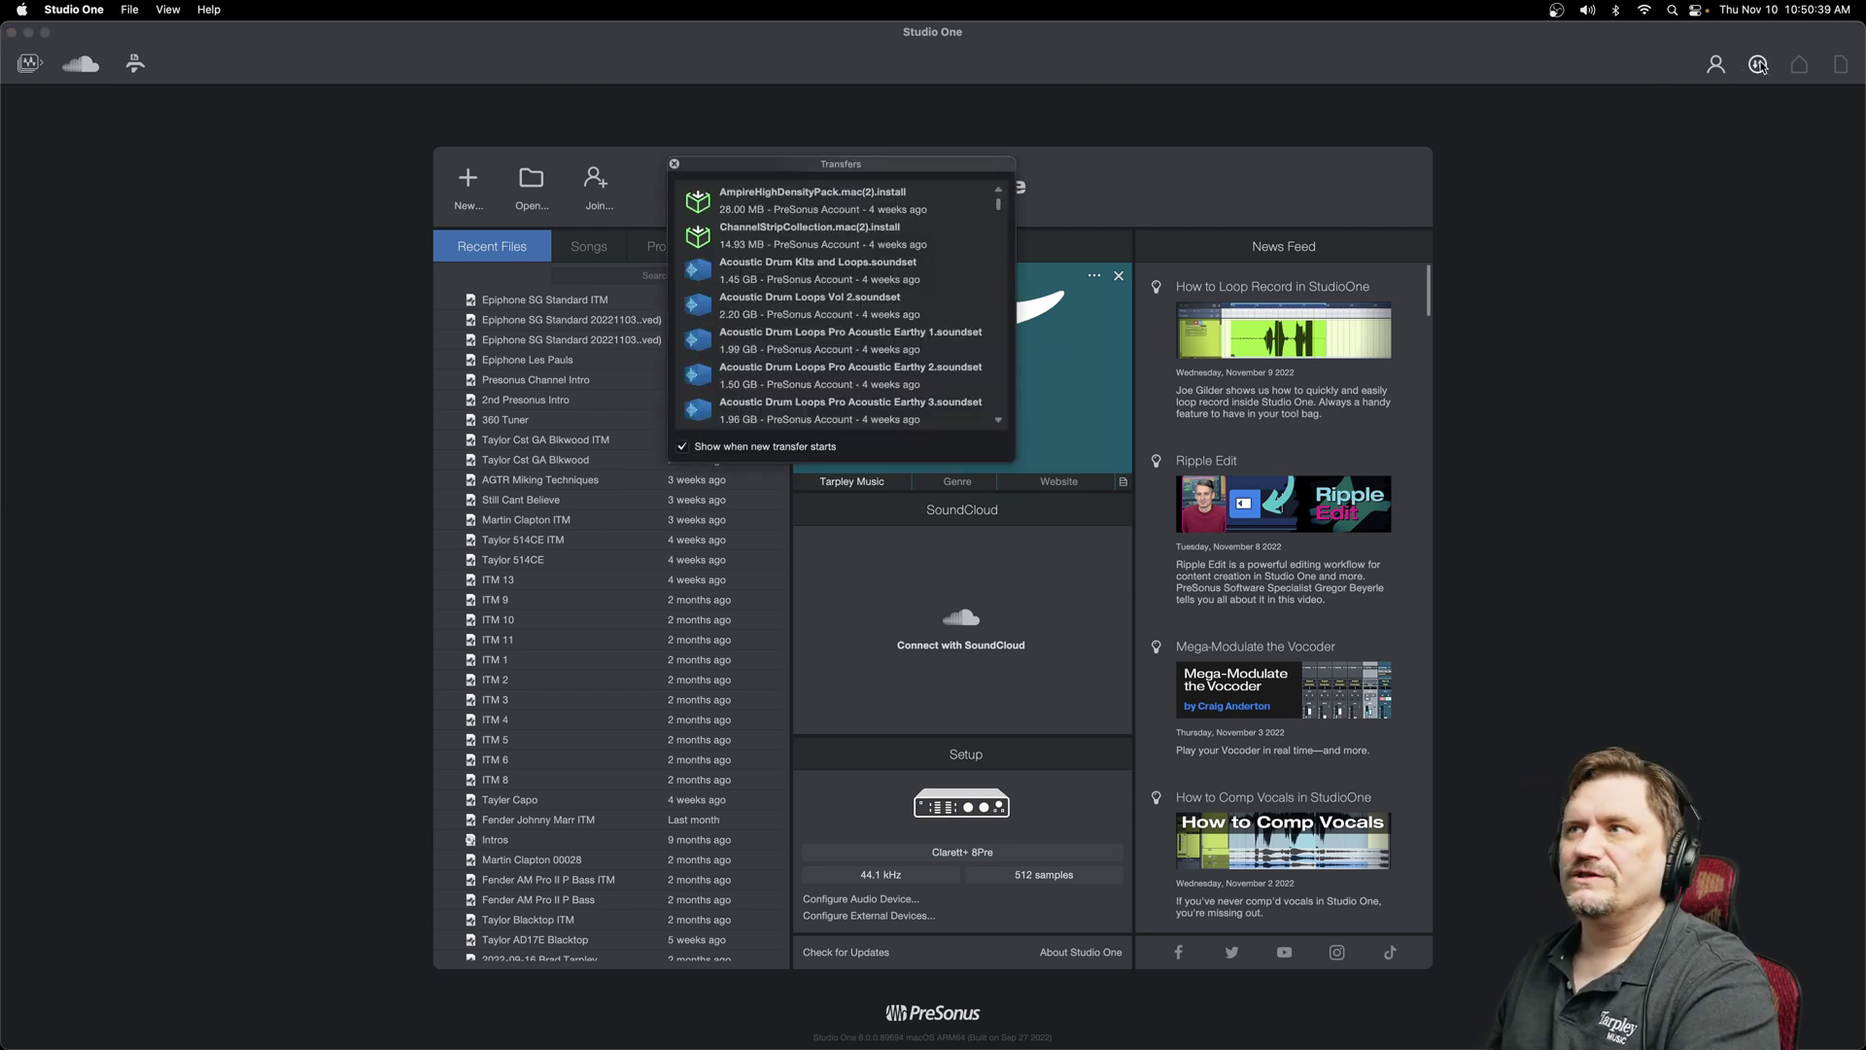
scroll(882, 262, down, 3)
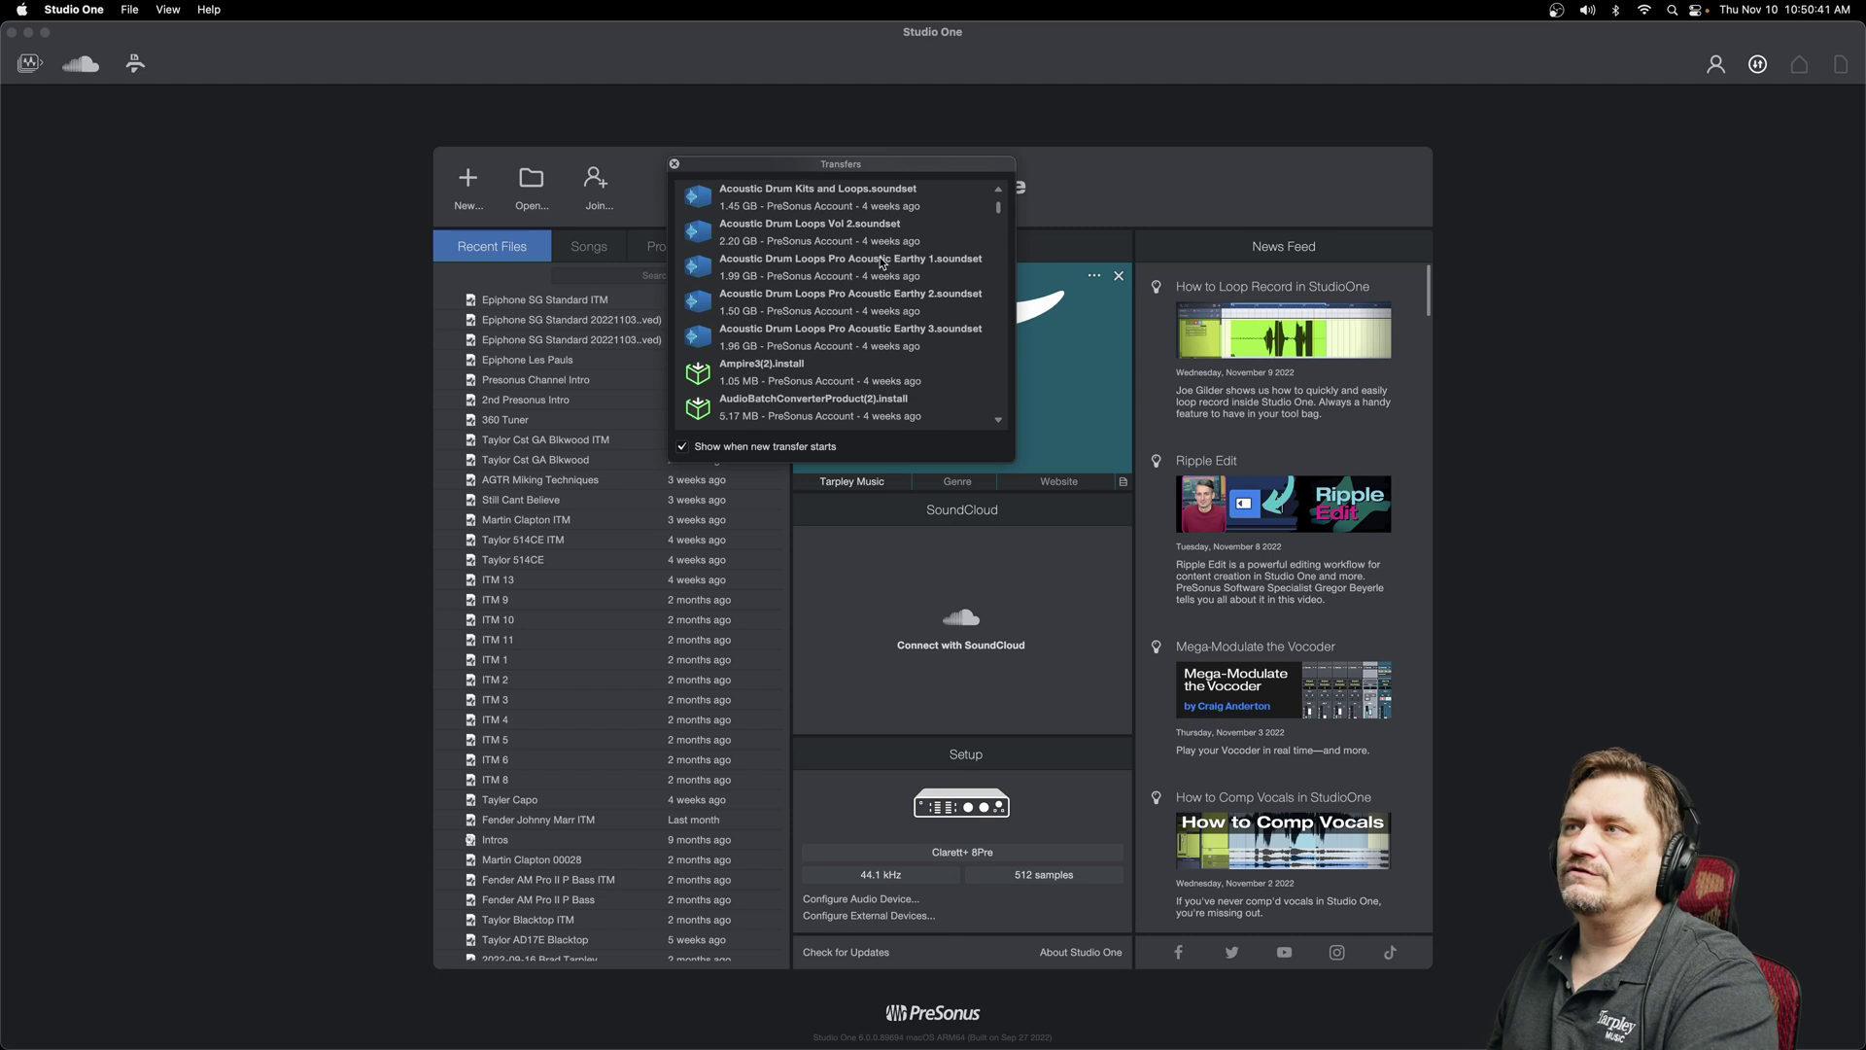
scroll(882, 263, down, 3)
scroll(881, 262, up, 5)
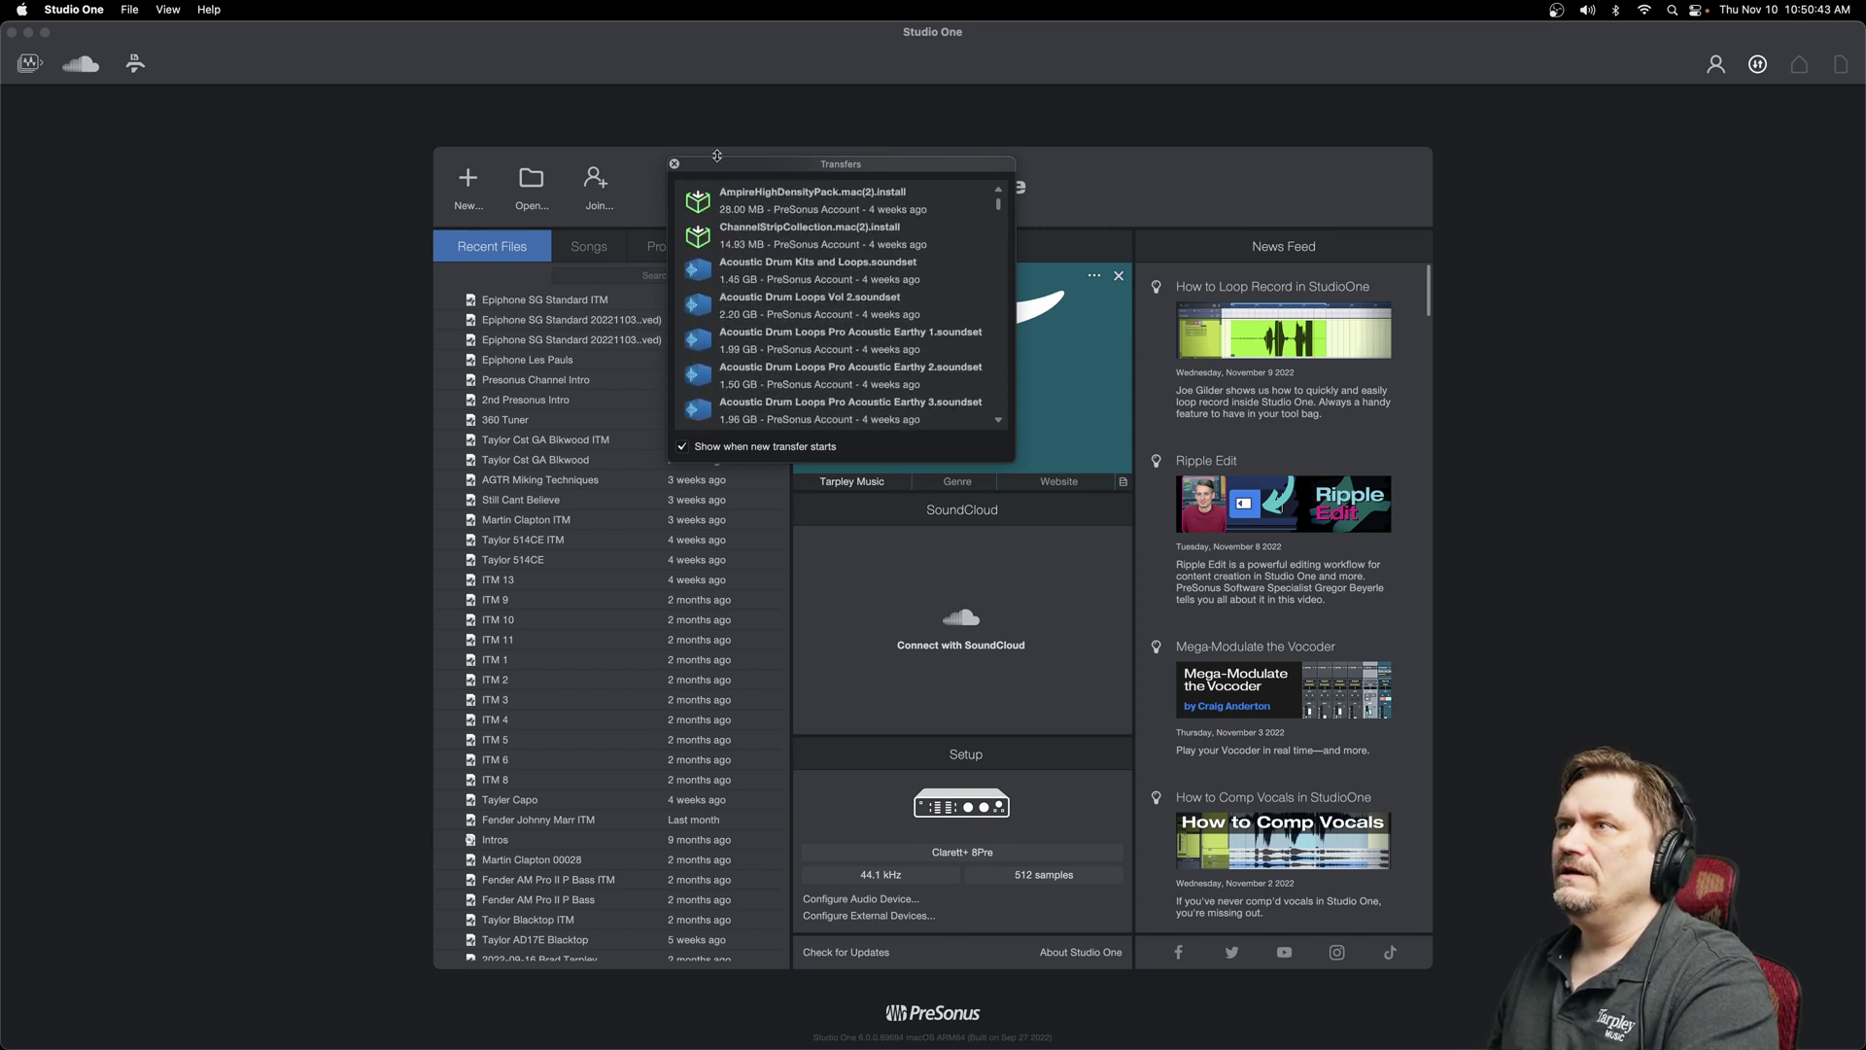
click(675, 164)
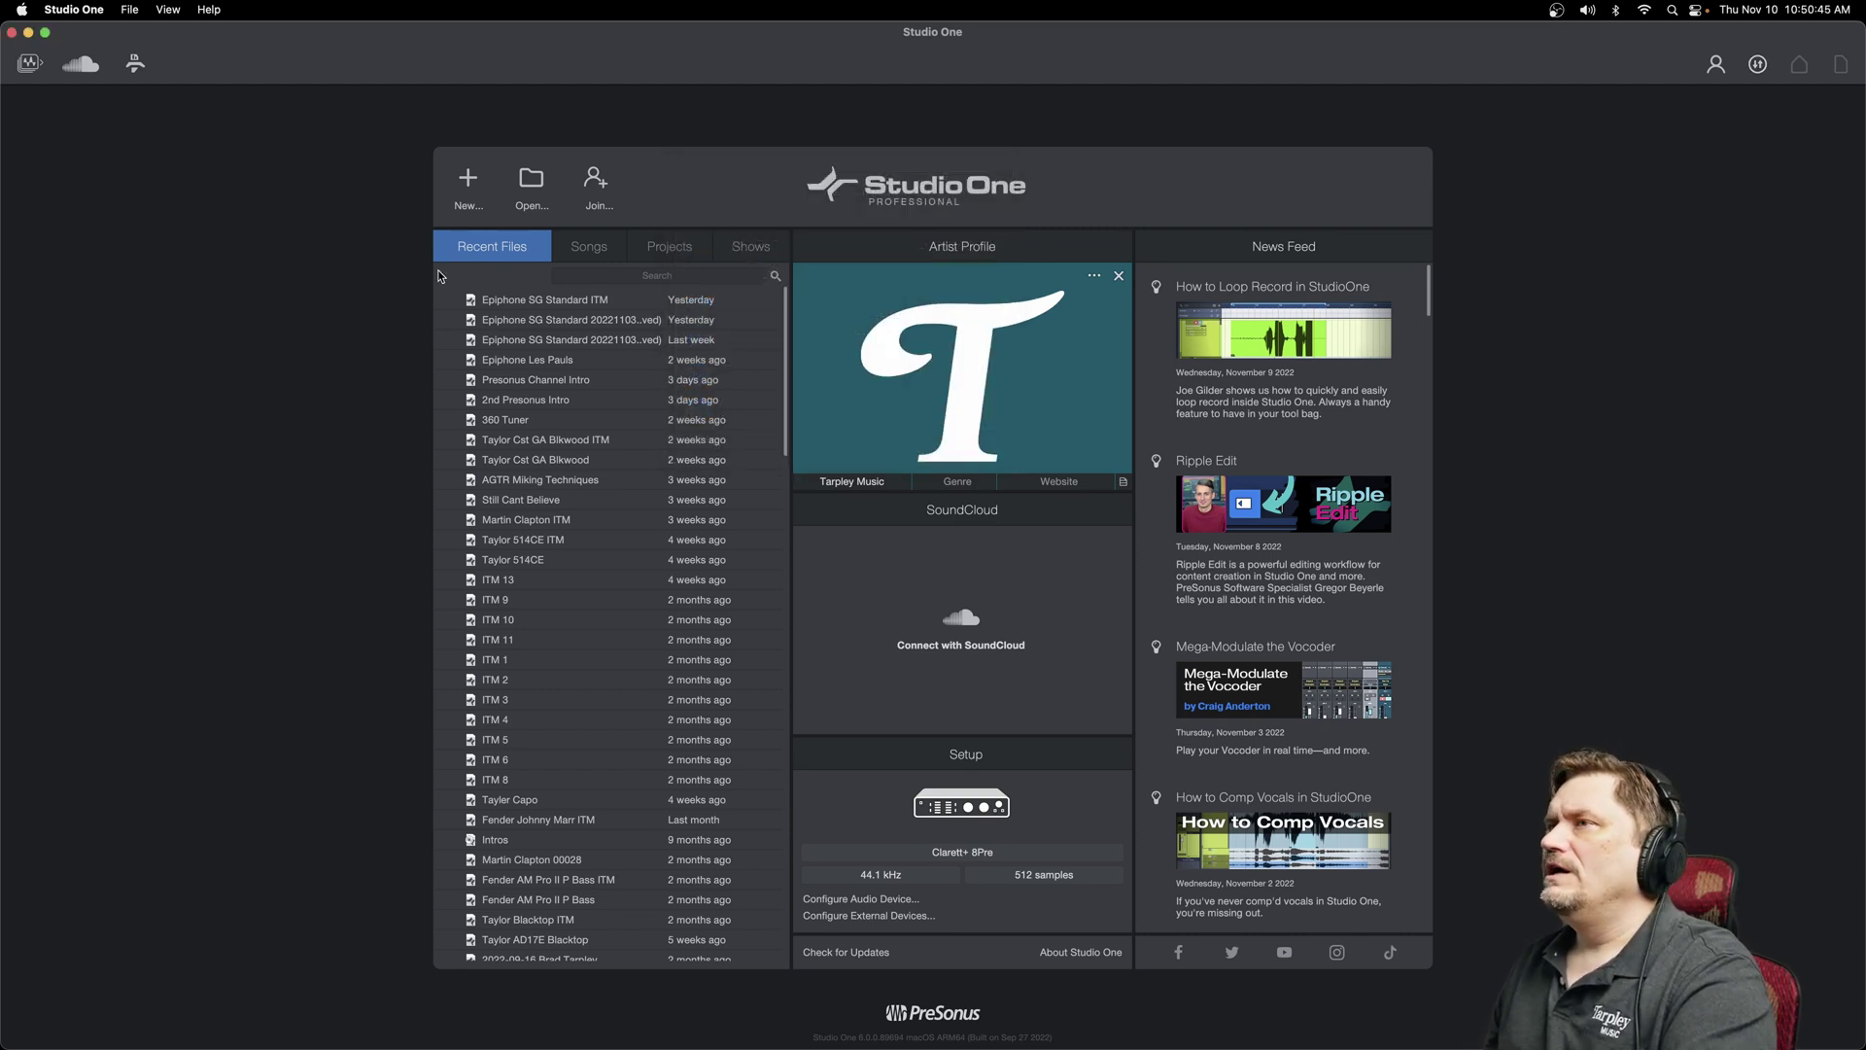